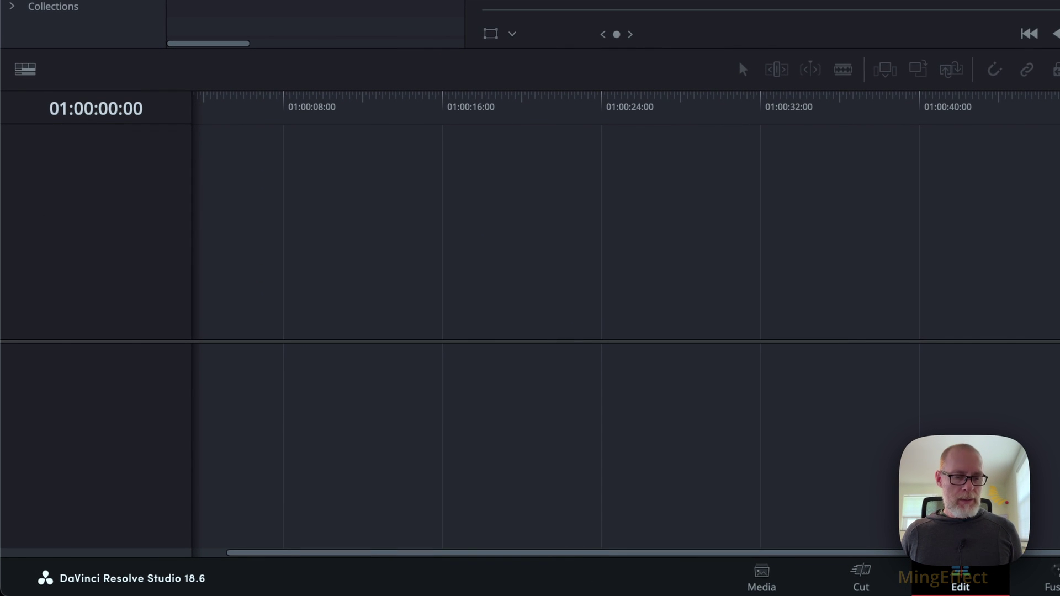
Add the selected RAW clips to the timeline, change the project frame rate to match, and move them to the timeline's start
left_click_drag(315, 22, 285, 306)
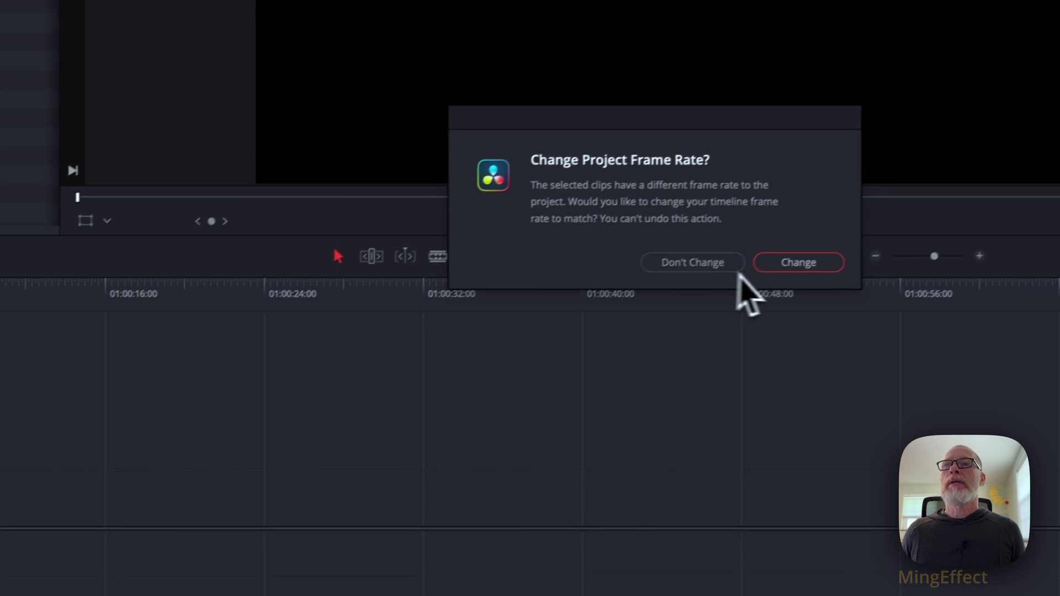
left_click(798, 260)
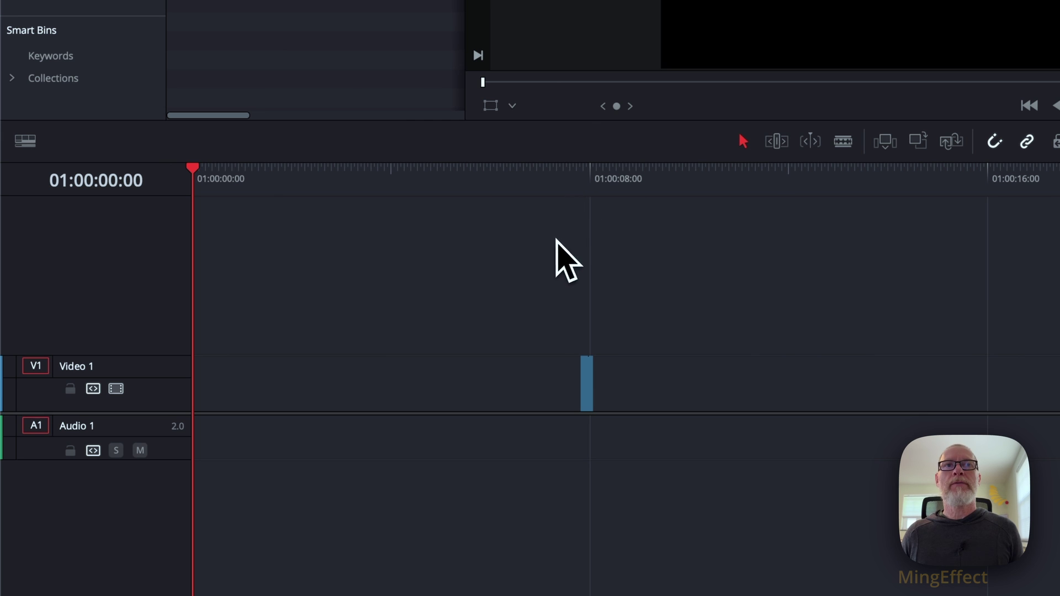
left_click_drag(567, 316, 191, 427)
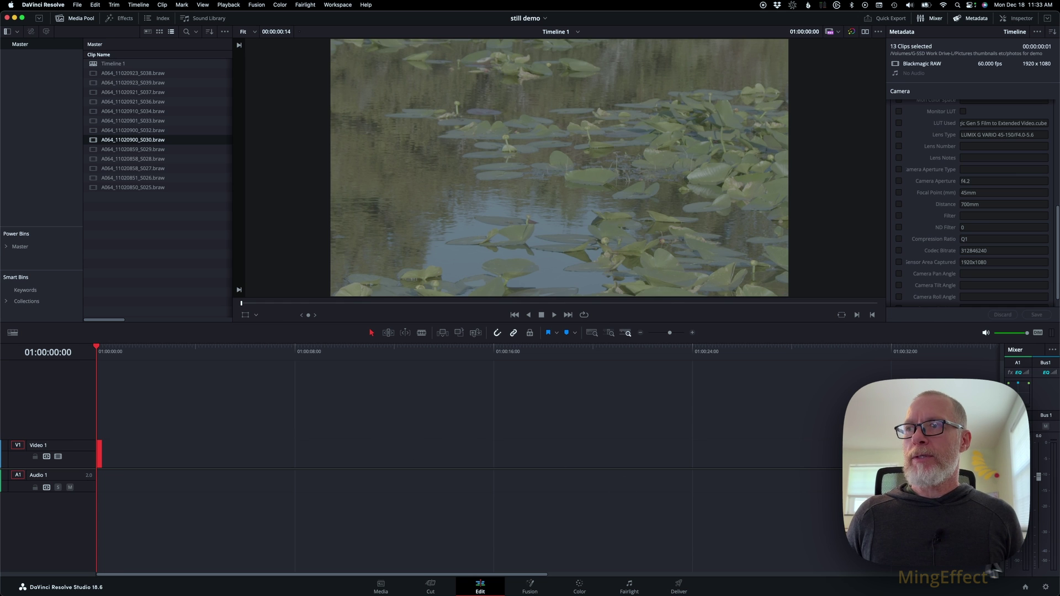
In the project's color management, set the color science to DaVinci YRGB Color Managed with automatic color management off, and save
left_click(1044, 586)
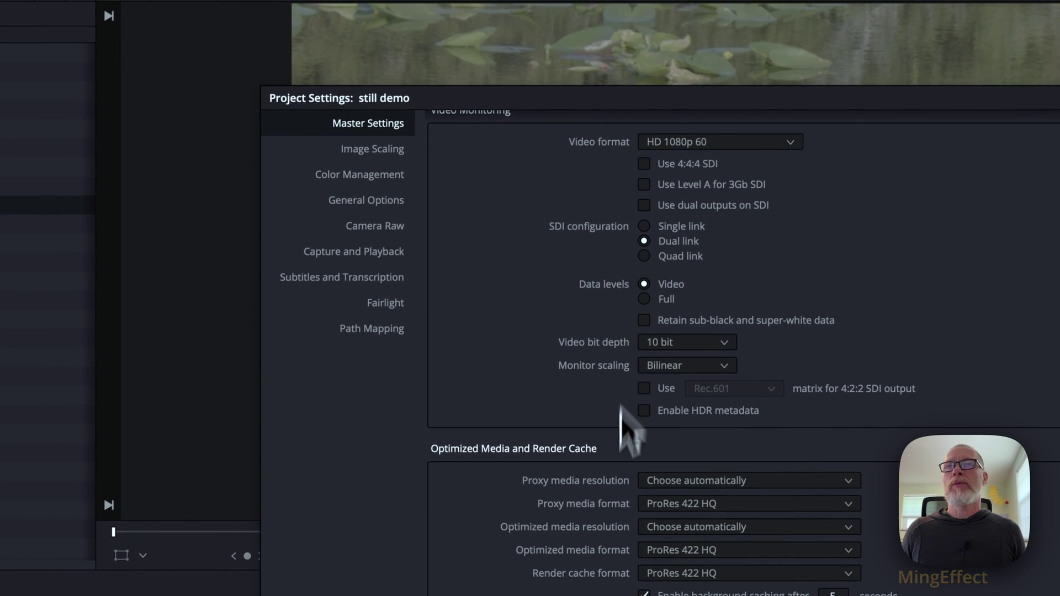
left_click(364, 175)
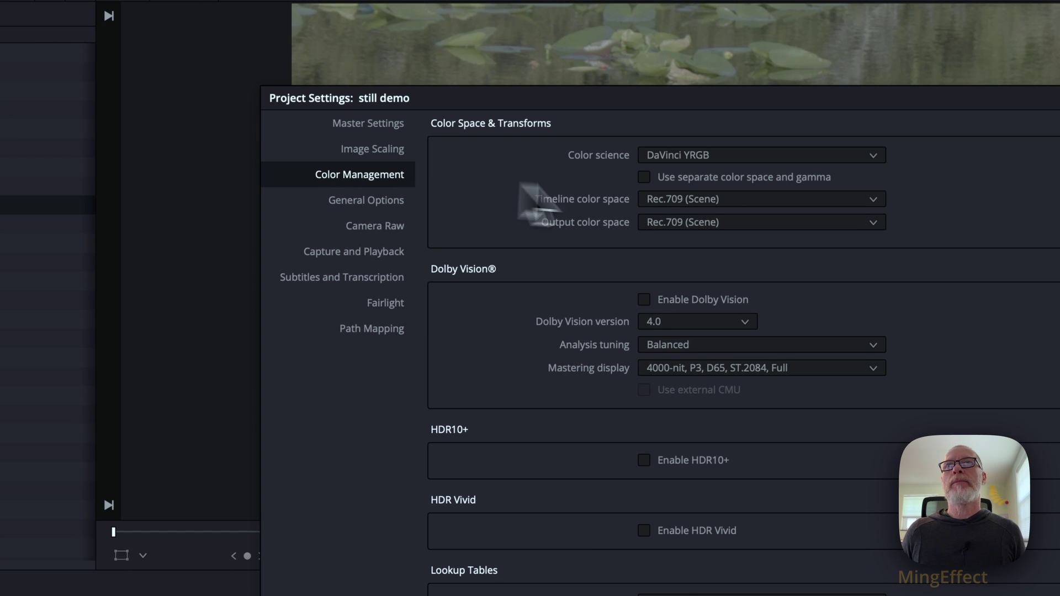
left_click(703, 161)
left_click(695, 194)
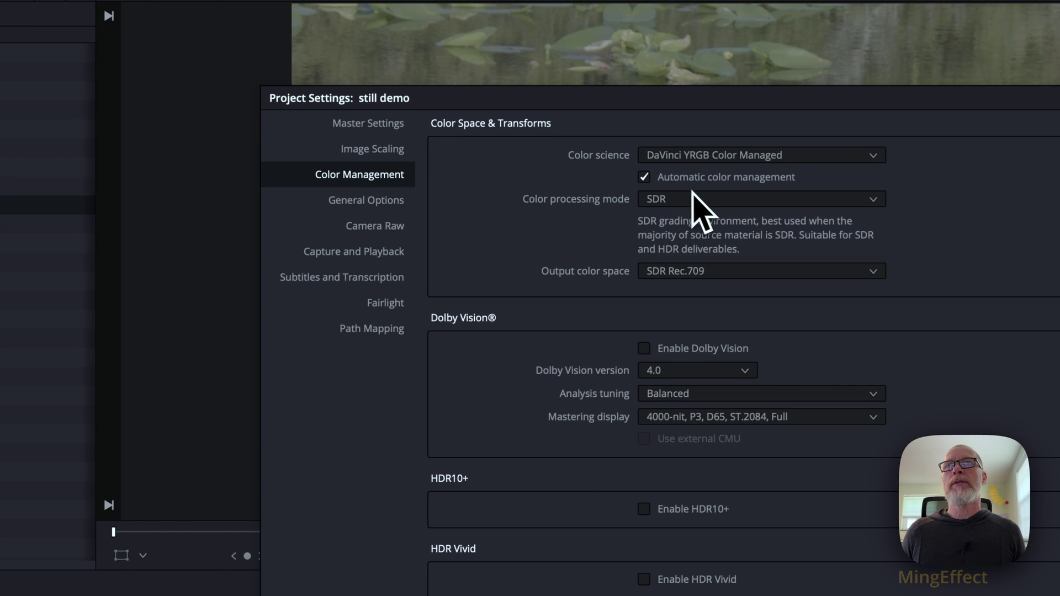
left_click(680, 178)
left_click(678, 200)
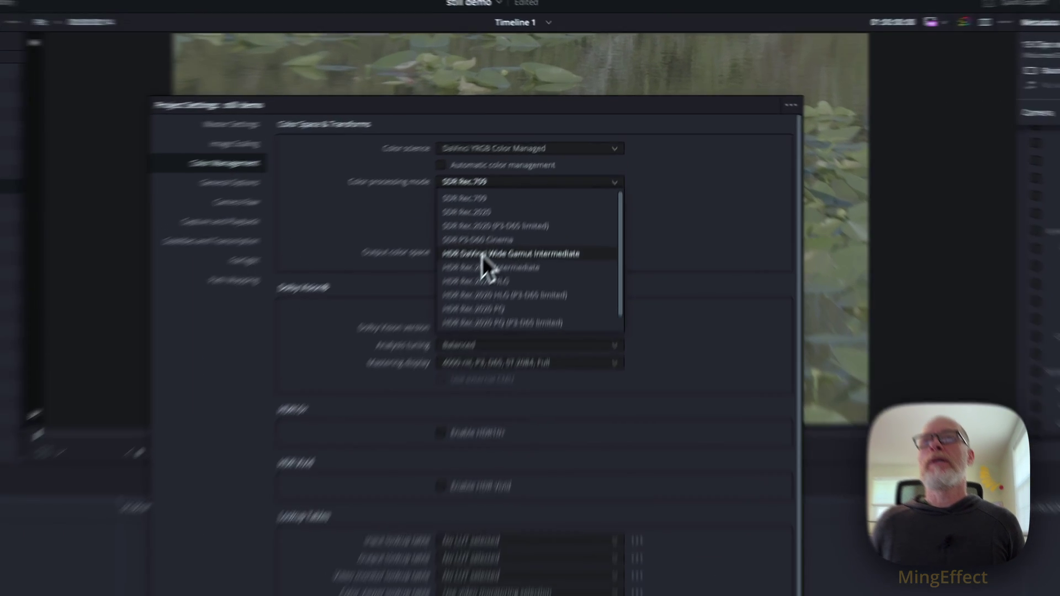
left_click(533, 183)
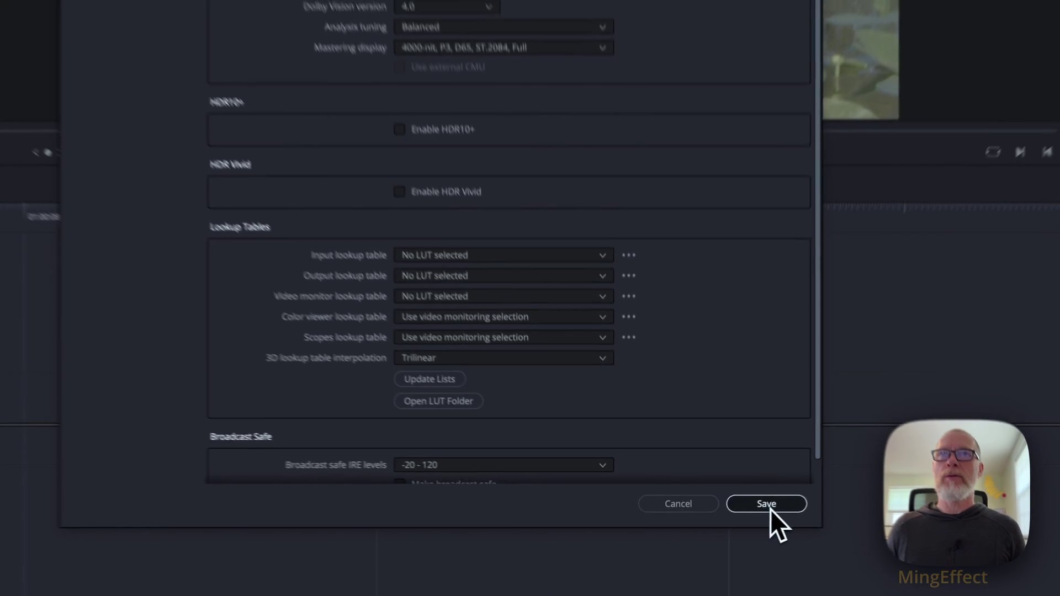
left_click(714, 514)
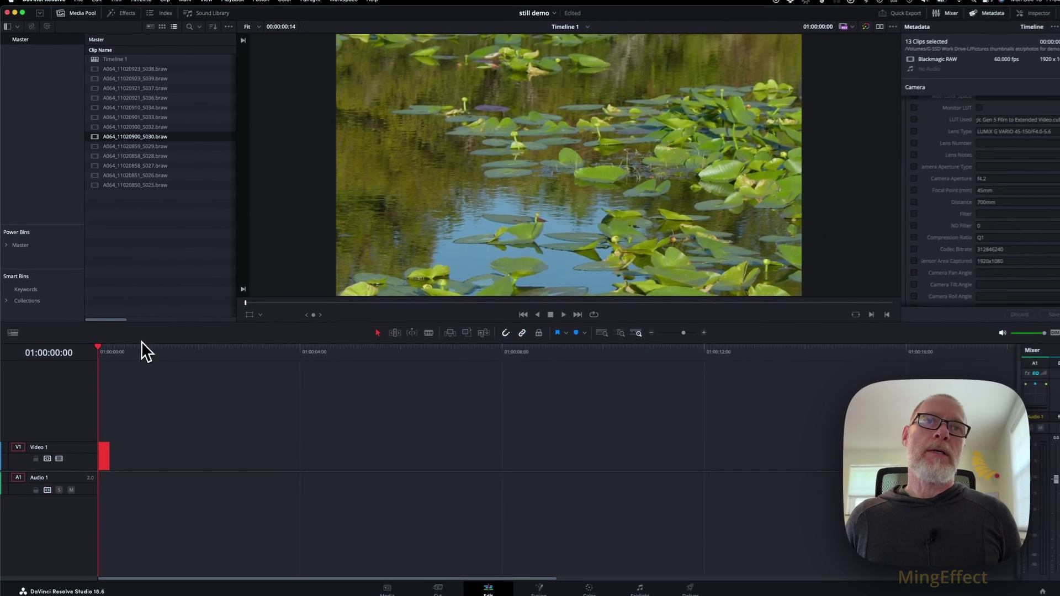
Zoom in on the timeline clips and scrub through the first few frames, returning to the start
key("F9")
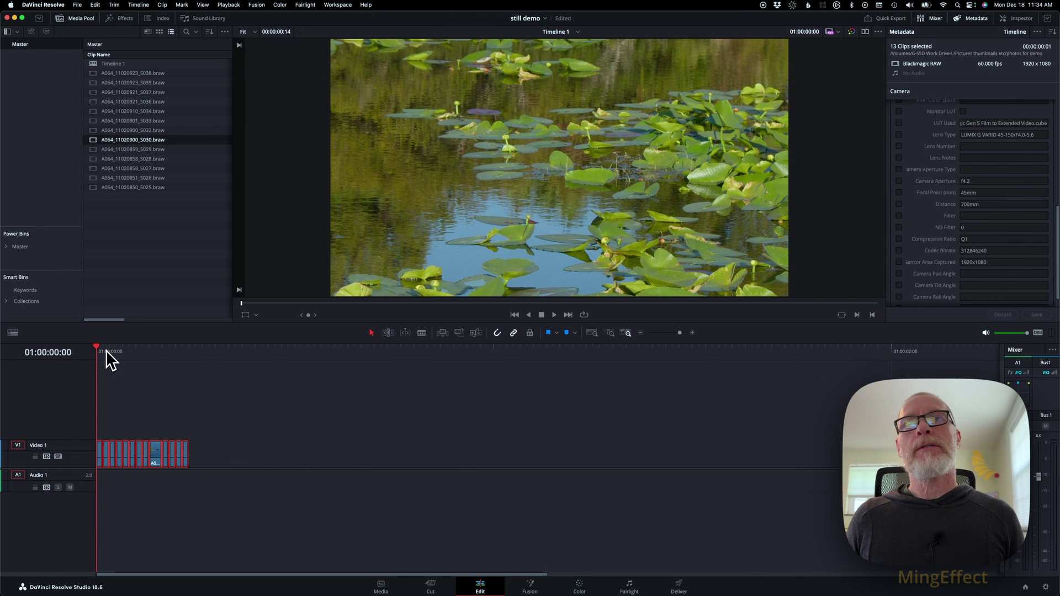
left_click_drag(104, 349, 117, 348)
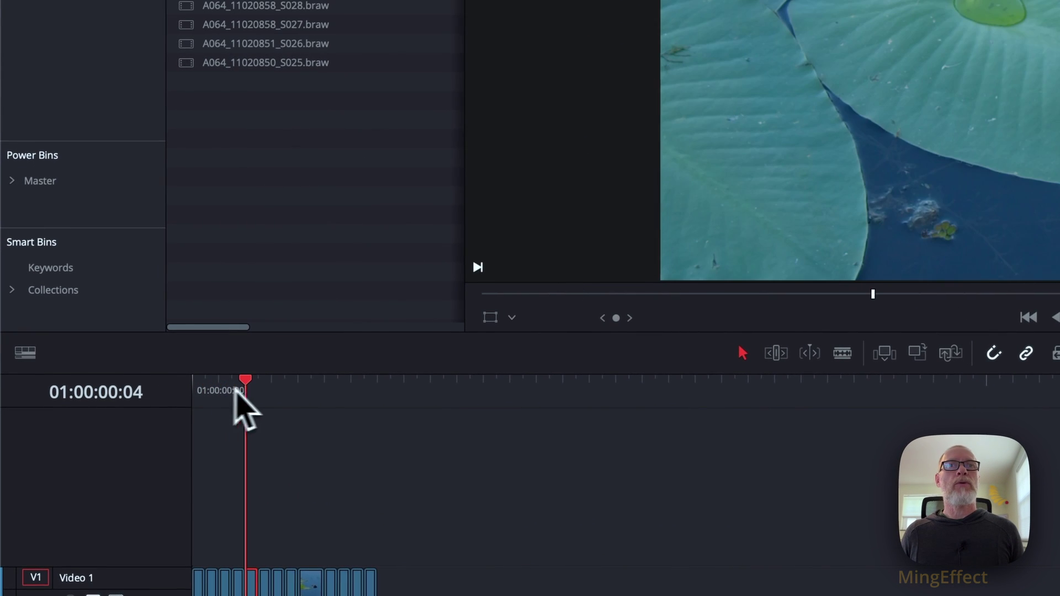
left_click_drag(236, 389, 187, 407)
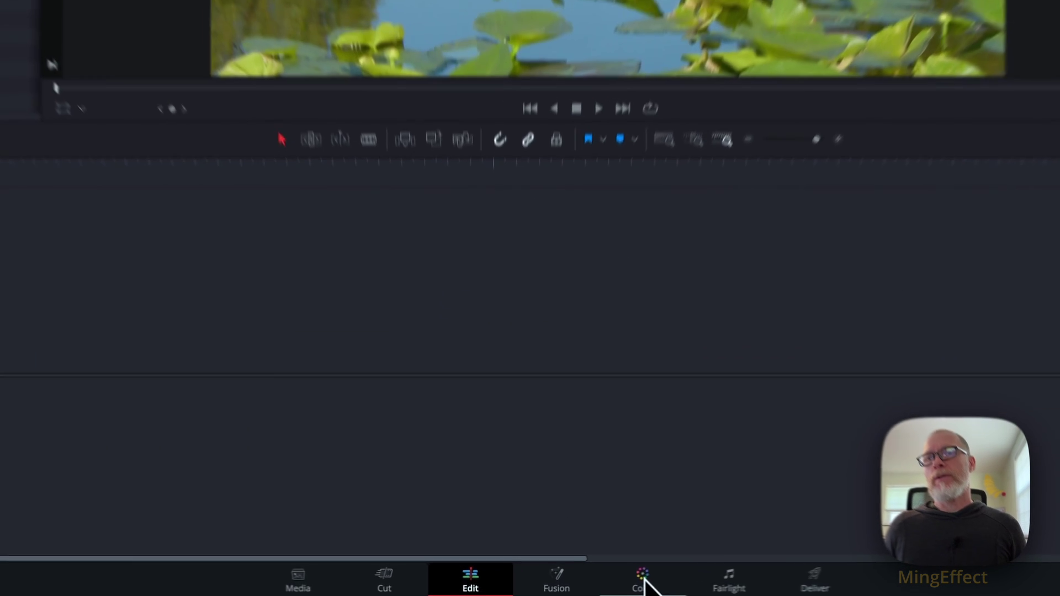
On the Color page, set the first clip's Camera Raw decoding to Clip, with Highlight Recovery on and Gamut Compression off
left_click(583, 584)
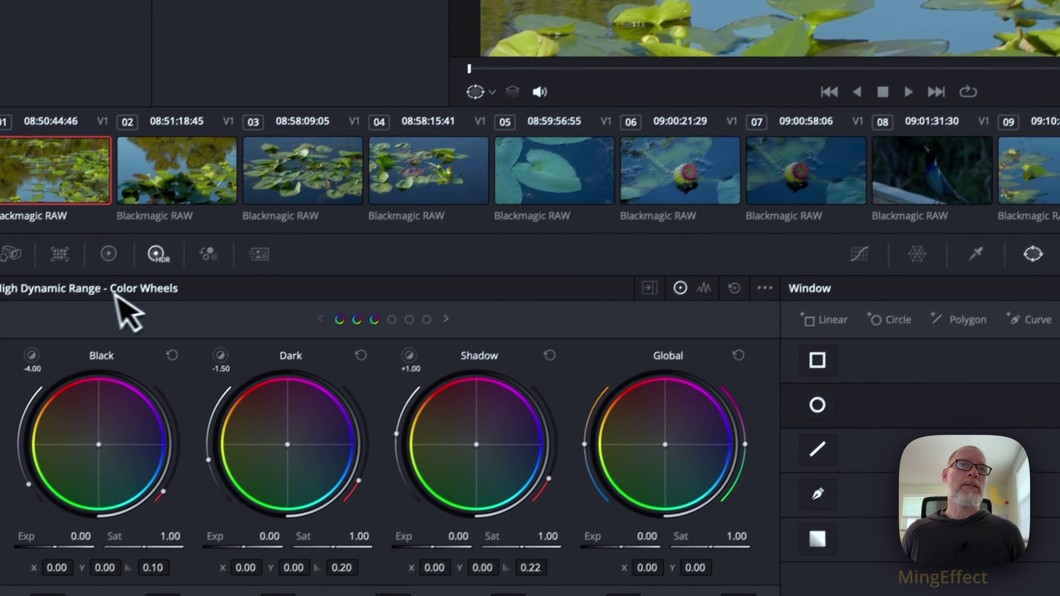
left_click(11, 254)
left_click(102, 350)
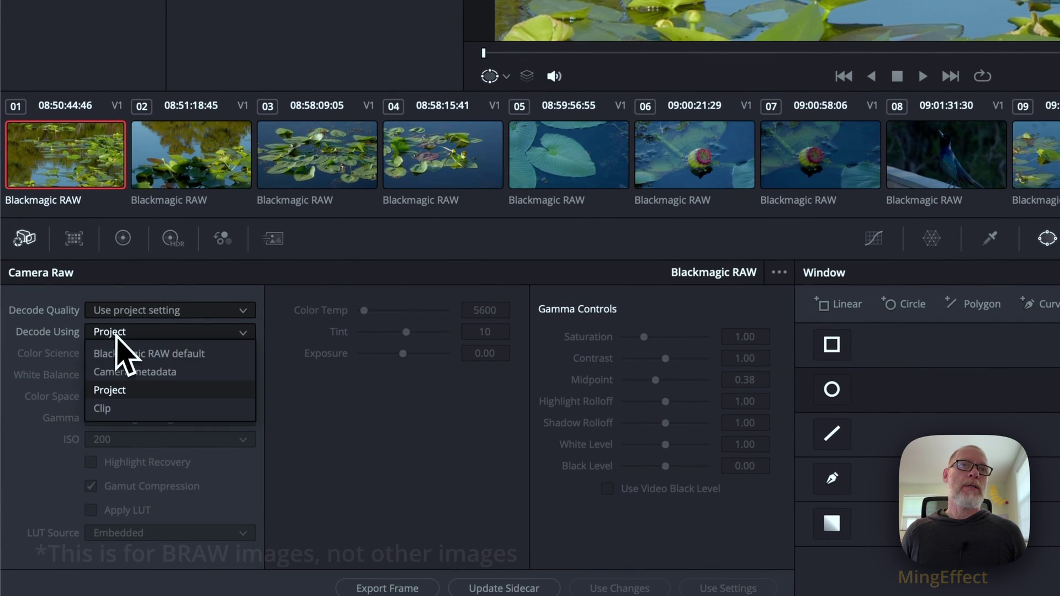
left_click(135, 408)
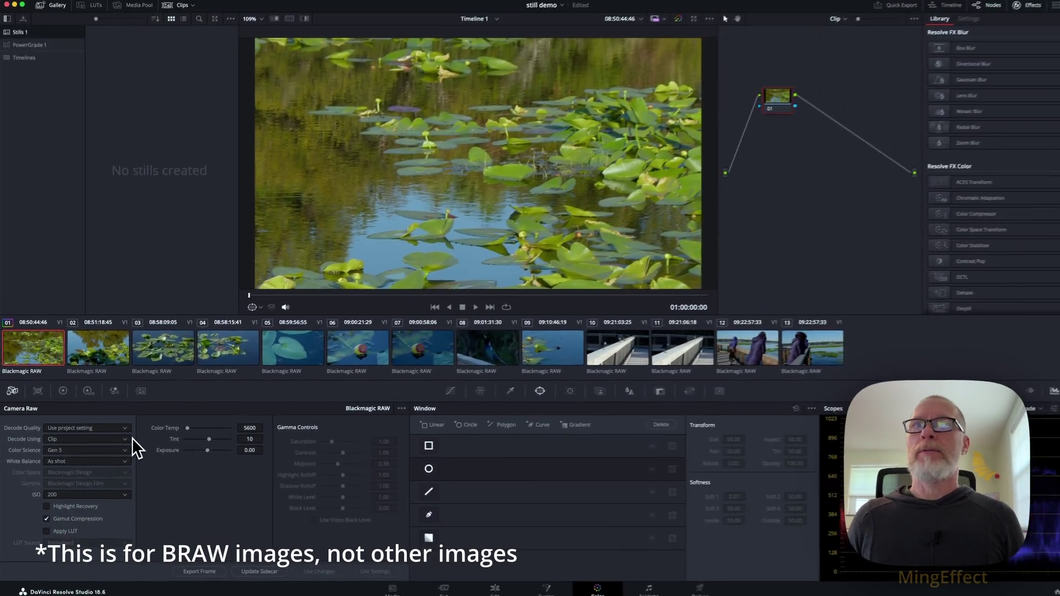
left_click(74, 504)
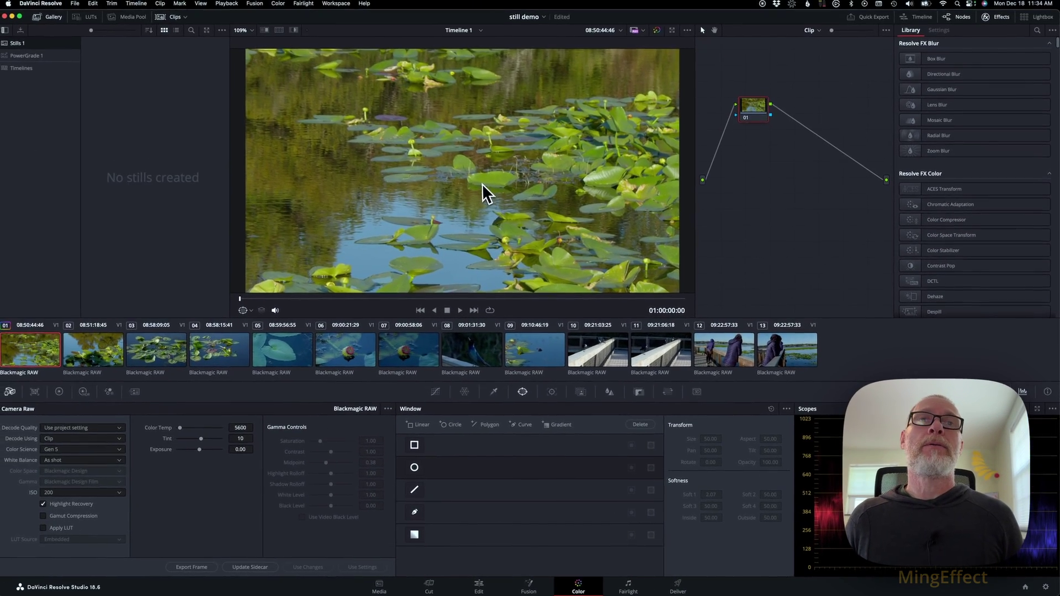
Copy the first clip's grade and raw settings to all the other clips, replacing their existing grades
left_click(88, 355)
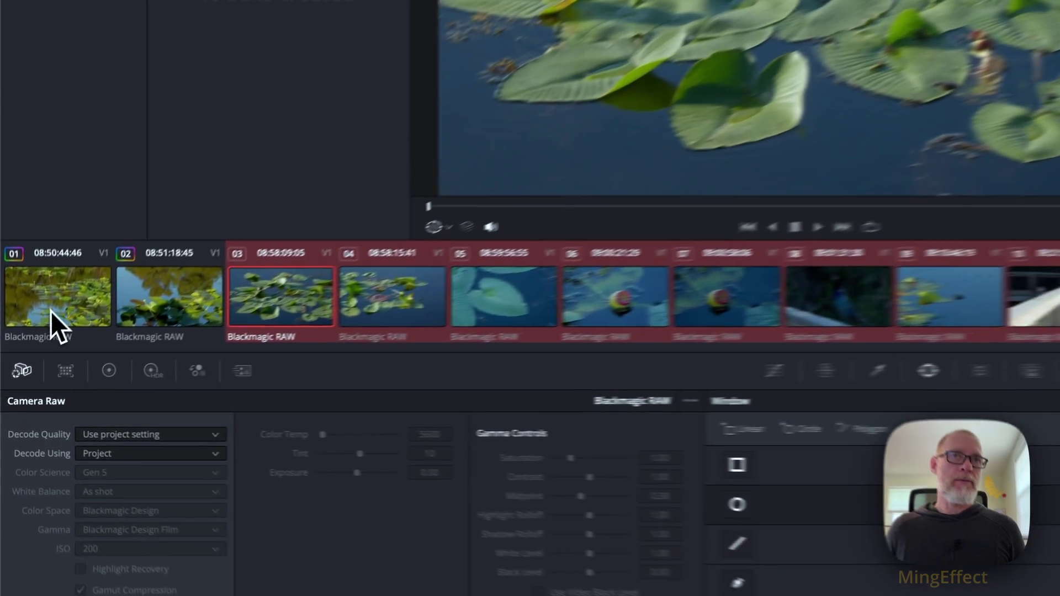
middle_click(33, 356)
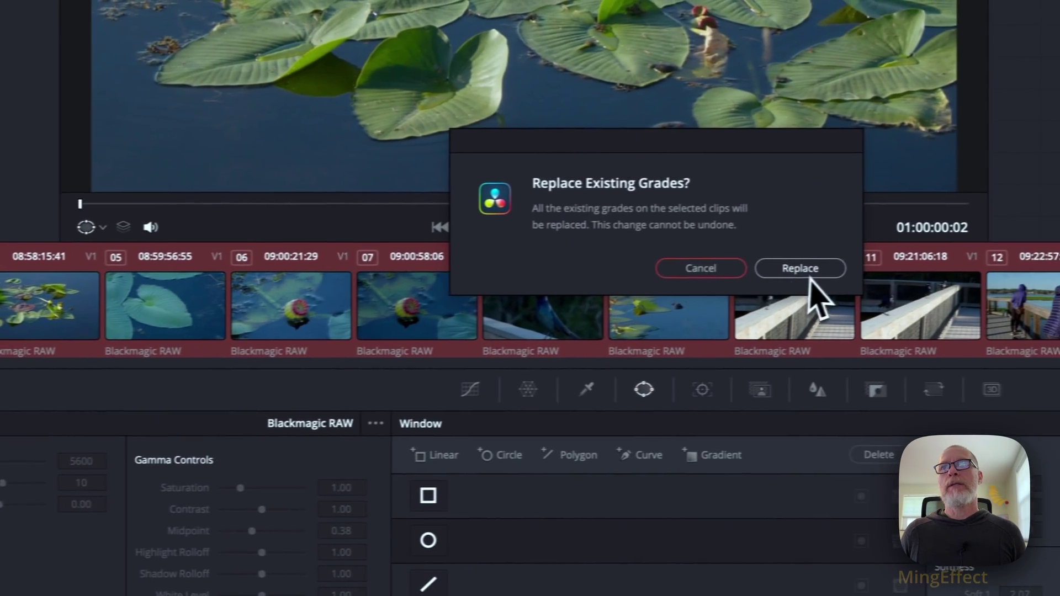
left_click(911, 261)
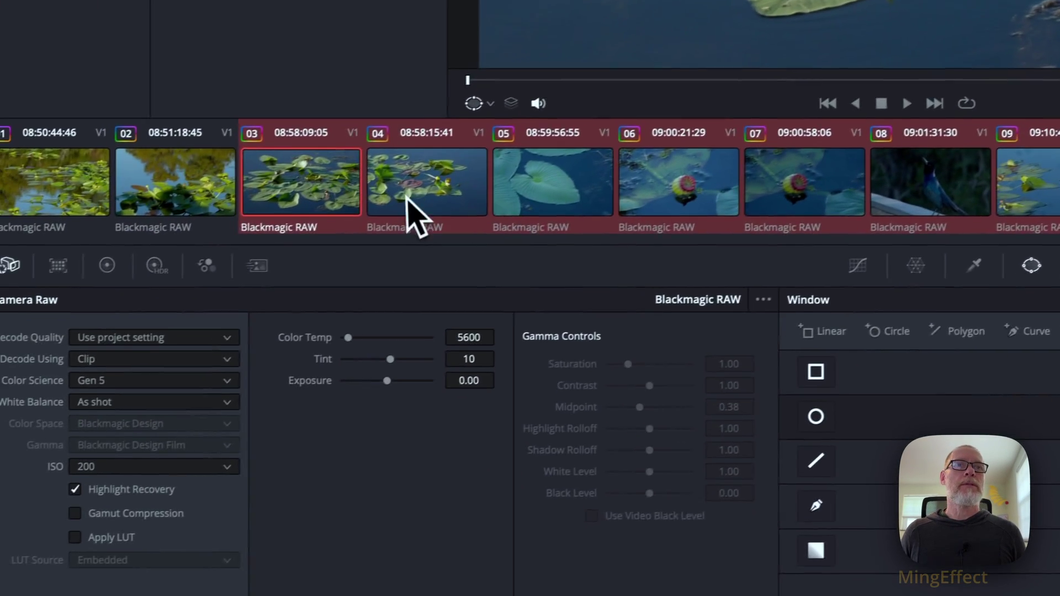
Go through the clips one by one to check their images and copied Camera Raw settings
left_click(11, 327)
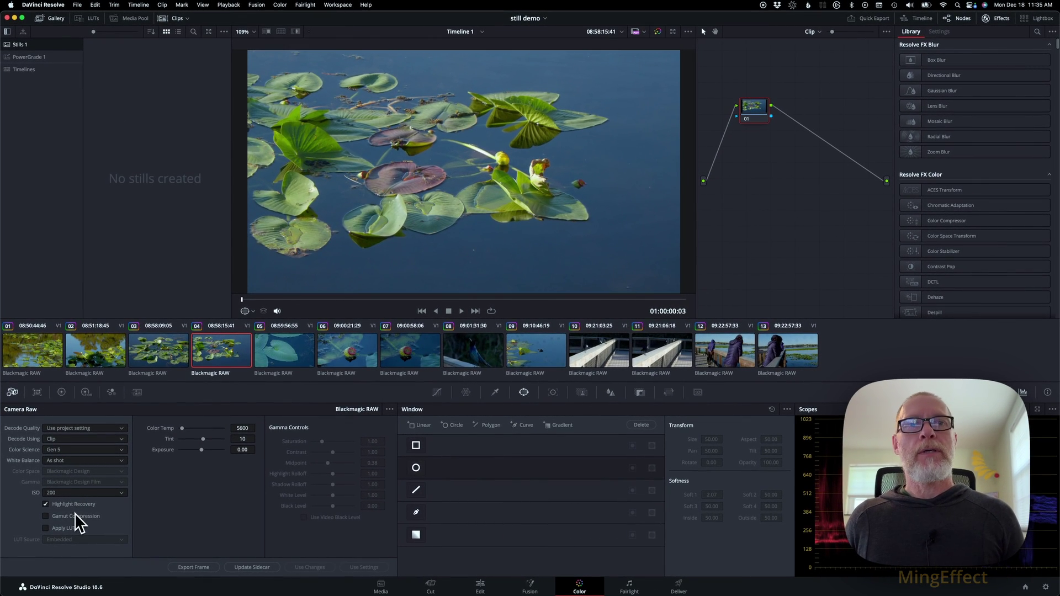
left_click(153, 359)
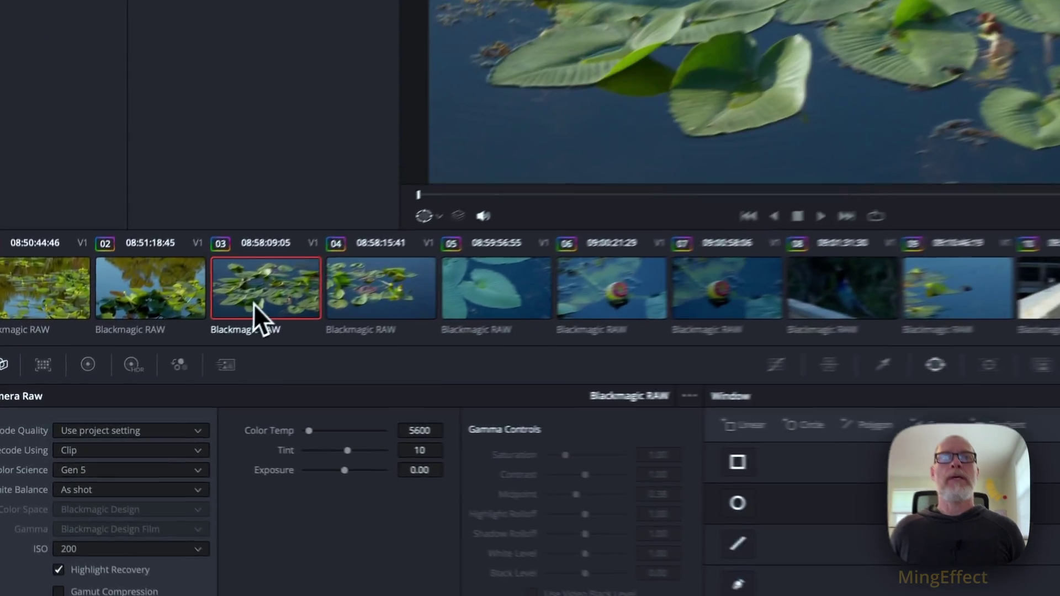
left_click(267, 359)
left_click(341, 356)
left_click(784, 279)
left_click(894, 279)
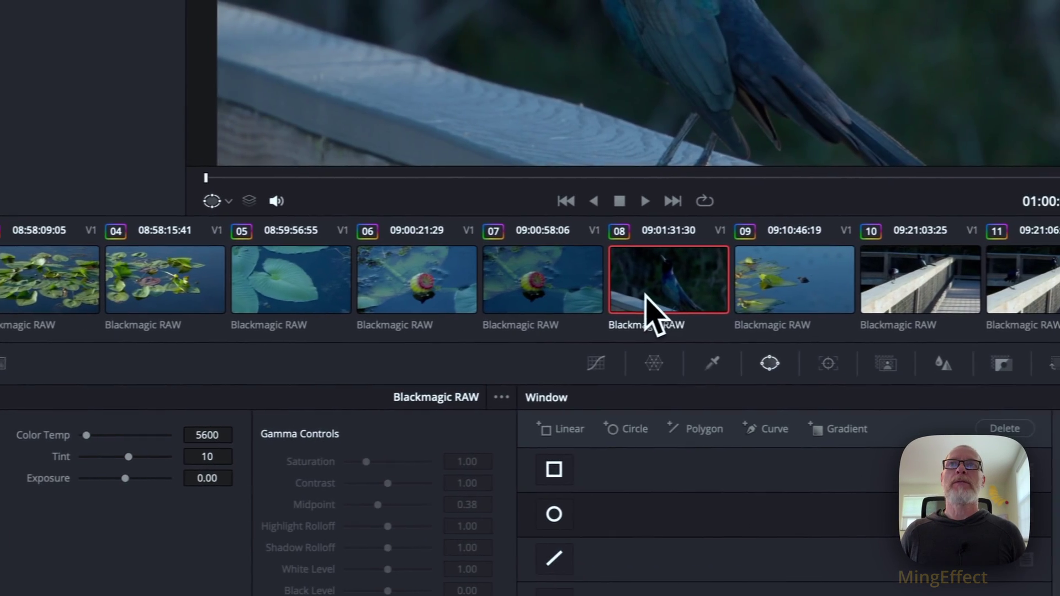
left_click(1048, 277)
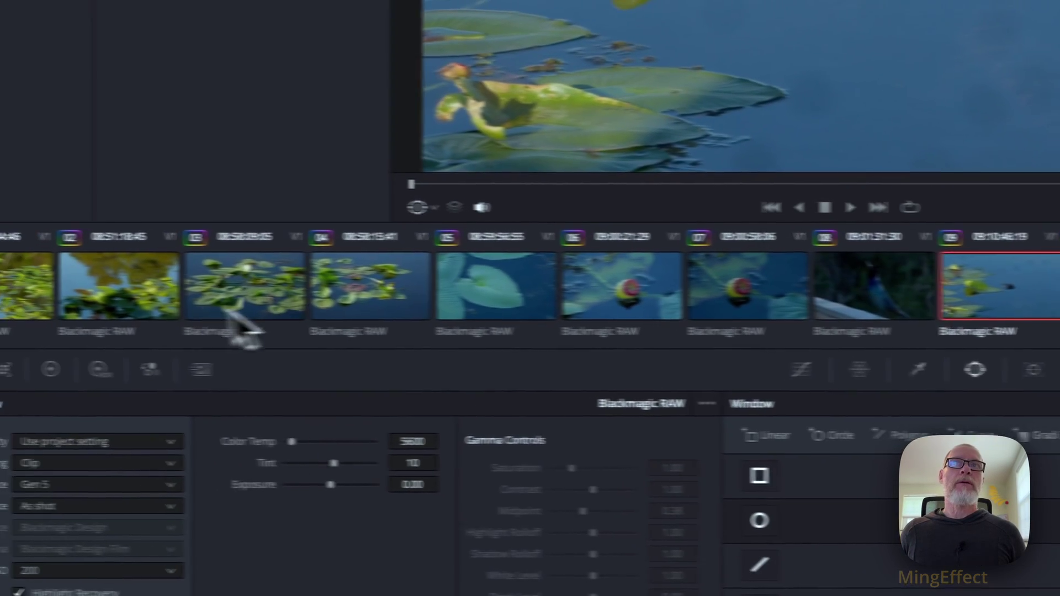
left_click(83, 301)
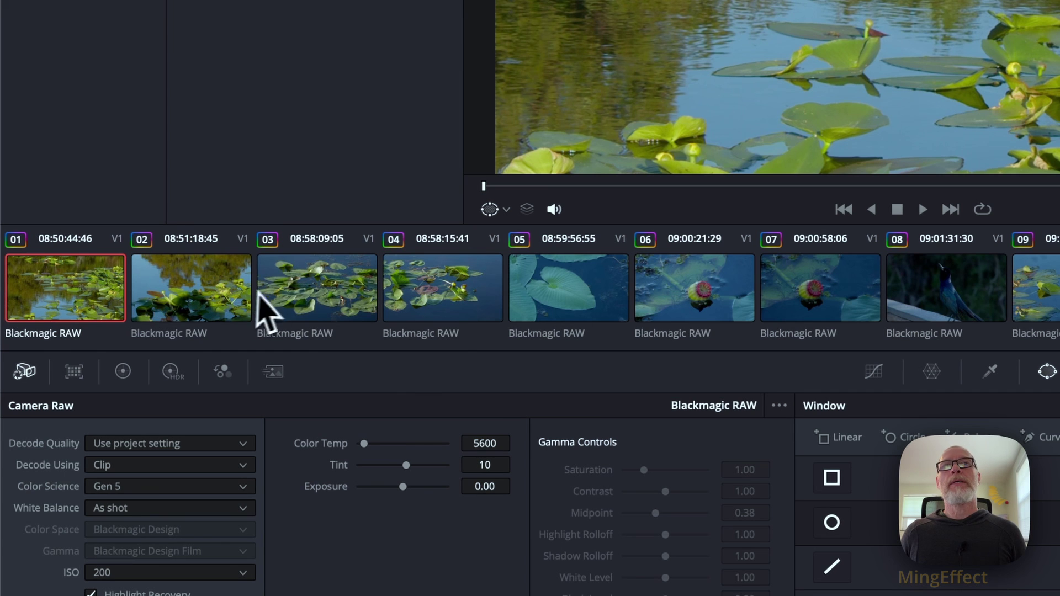
left_click(441, 306)
left_click(543, 298)
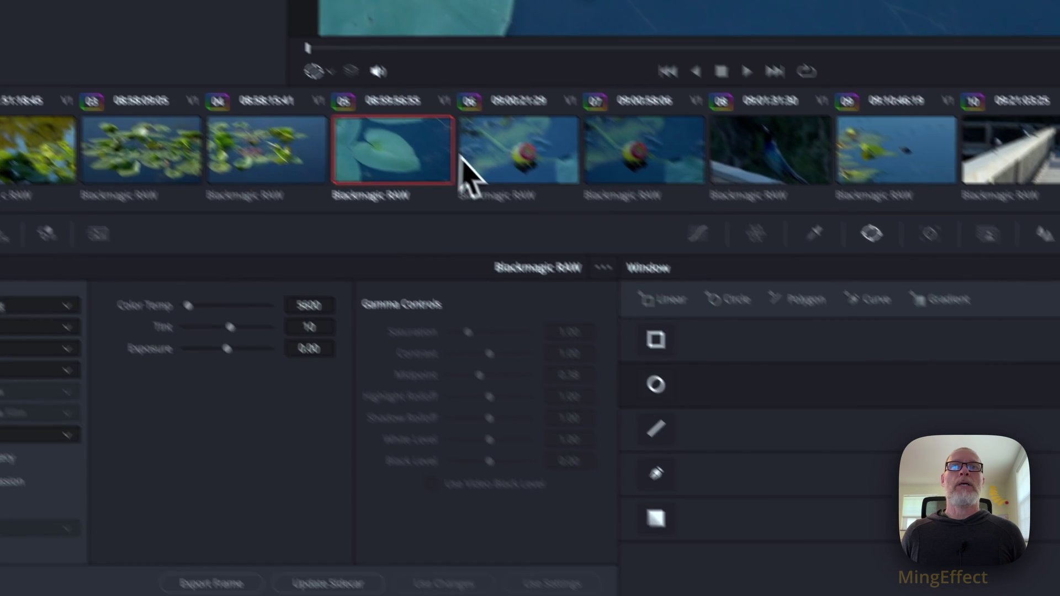
left_click(712, 300)
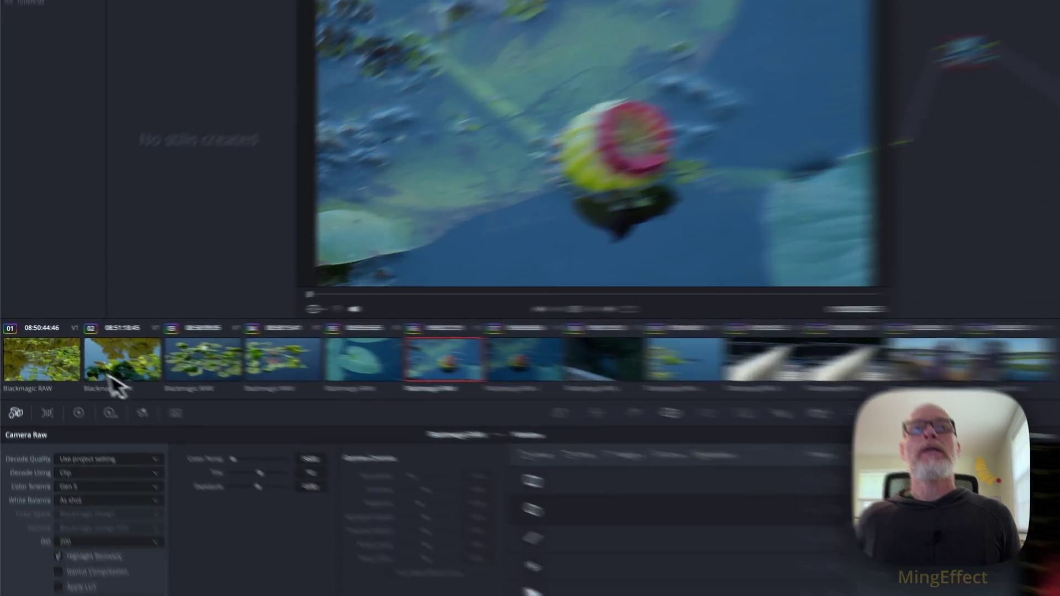
Grab gallery stills from clips 01 and 02
left_click(46, 357)
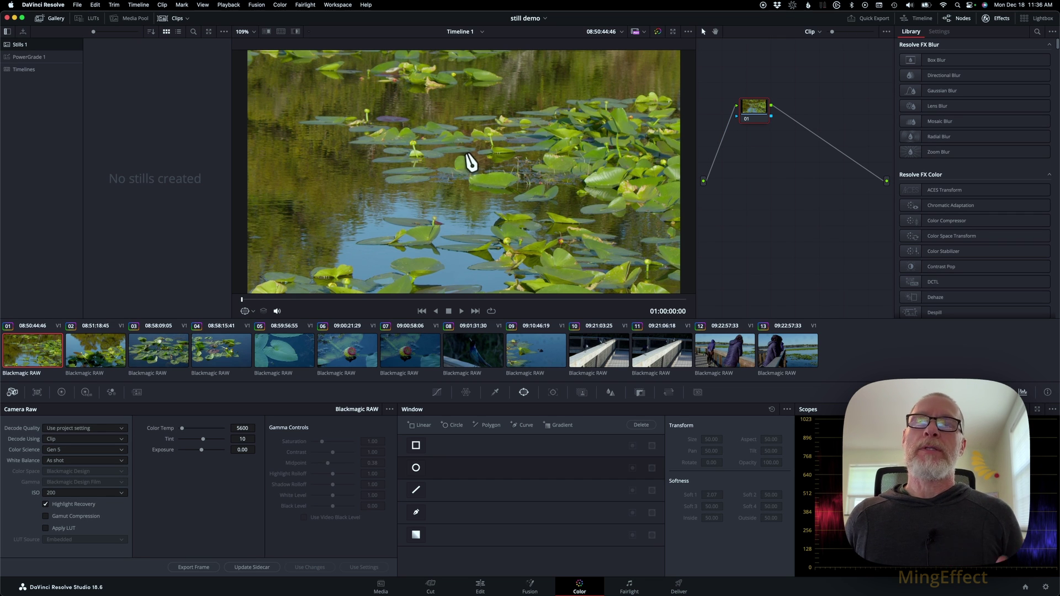
right_click(466, 157)
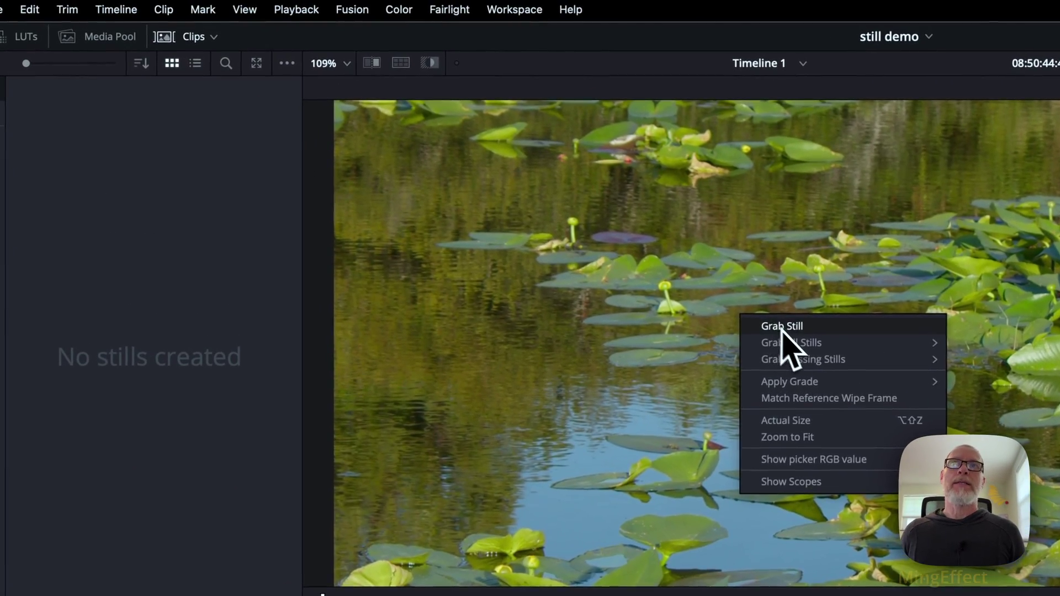
left_click(784, 328)
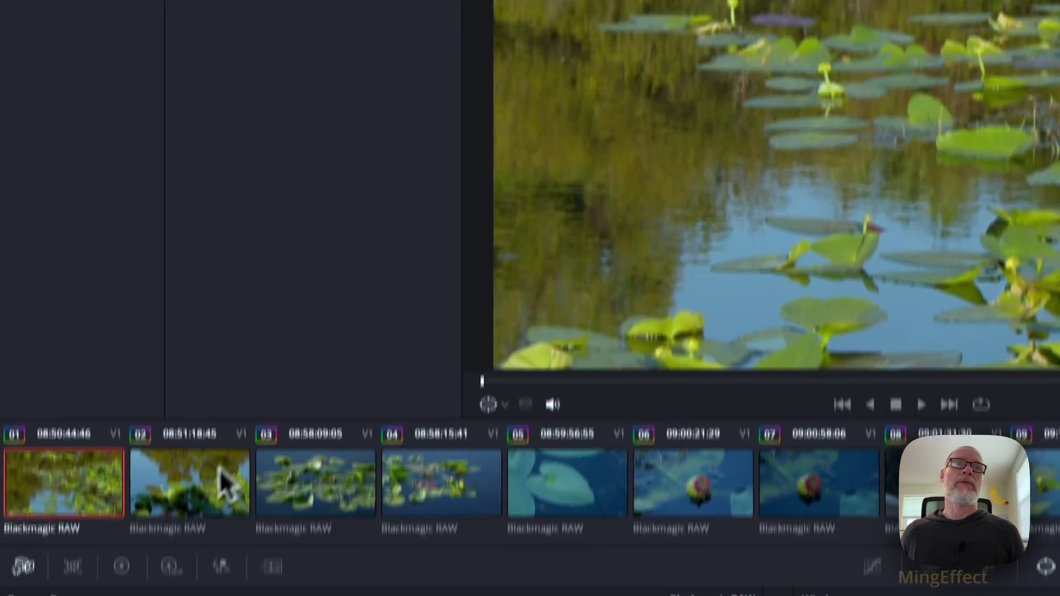
left_click(221, 470)
right_click(941, 127)
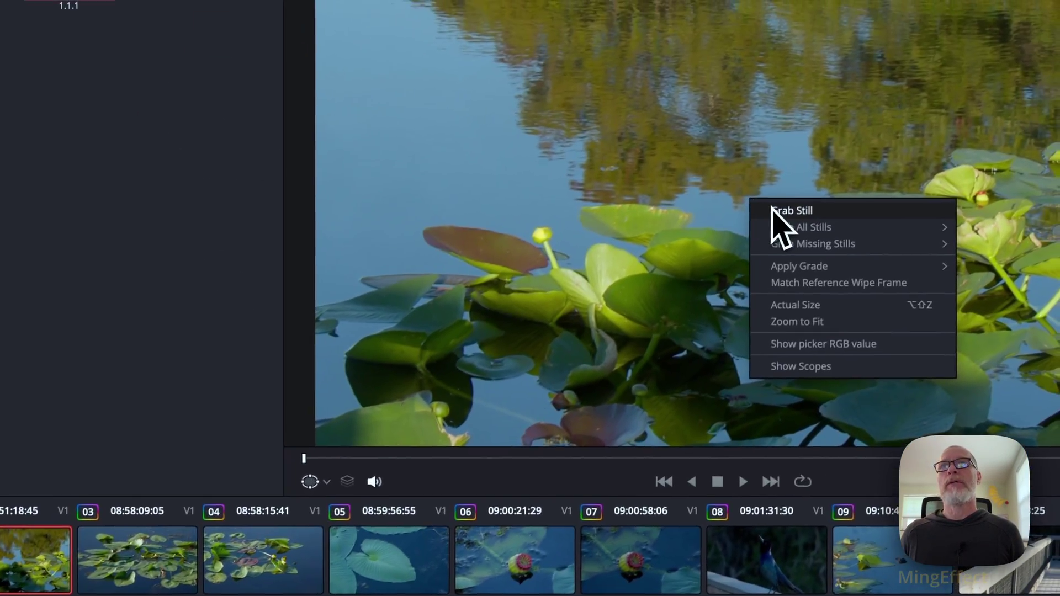
left_click(946, 137)
Grab gallery stills from clips 03 and 04
left_click(133, 556)
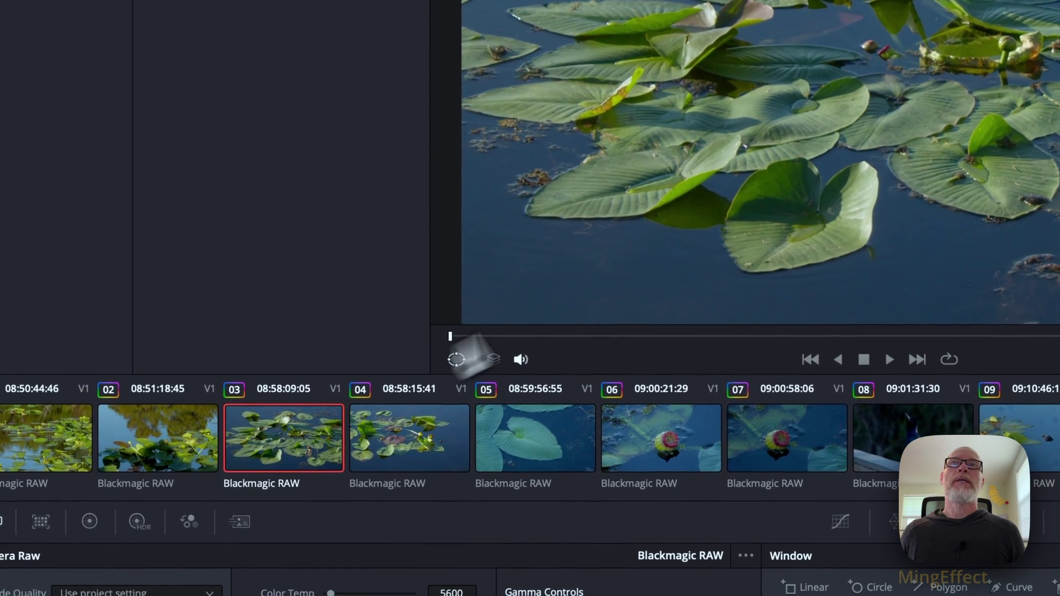
right_click(508, 359)
left_click(712, 246)
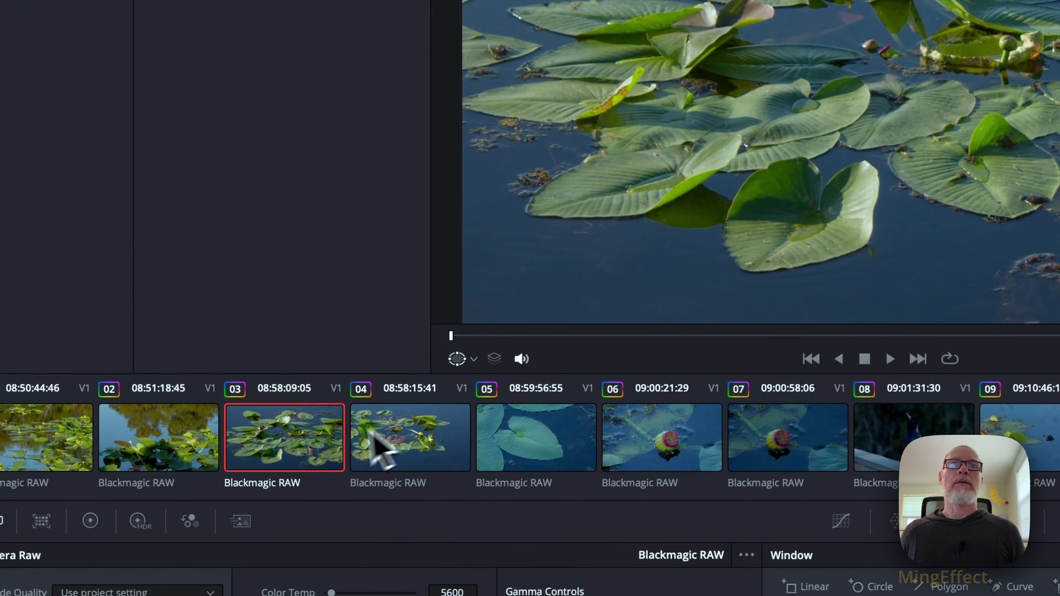
left_click(398, 428)
right_click(622, 164)
left_click(673, 180)
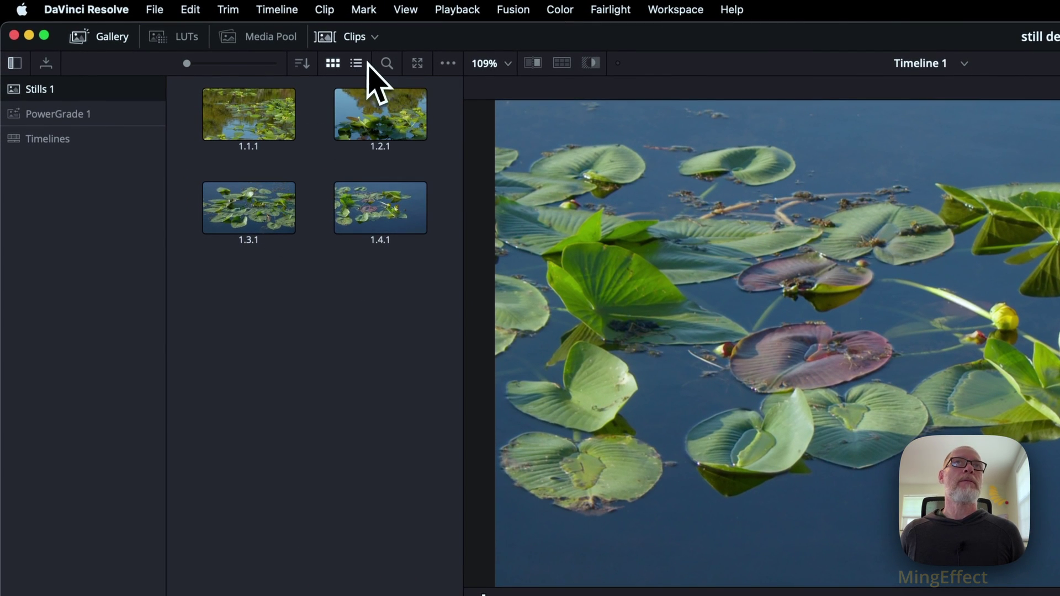
Select all four grabbed stills in the gallery and clear the selection
left_click(390, 214, "shift")
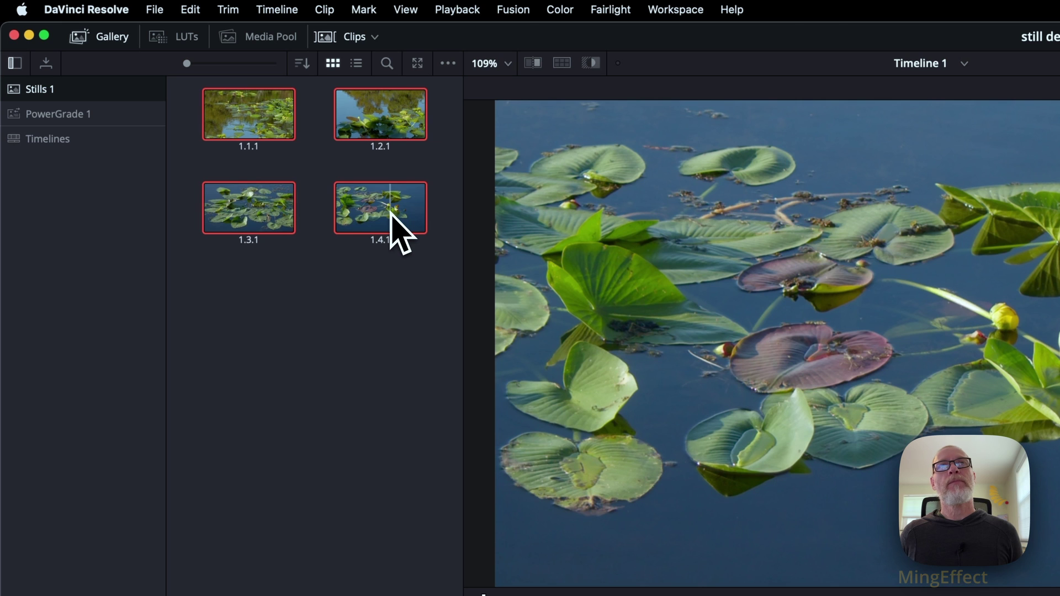
left_click(308, 326)
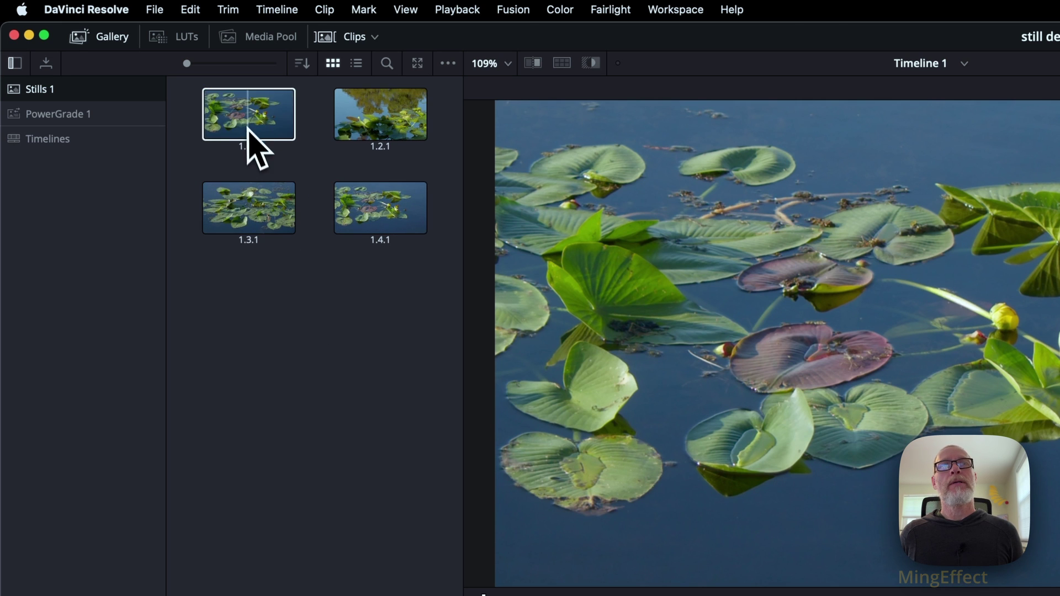
Select all four gallery stills and export them as JPEG files
left_click(387, 213, "shift")
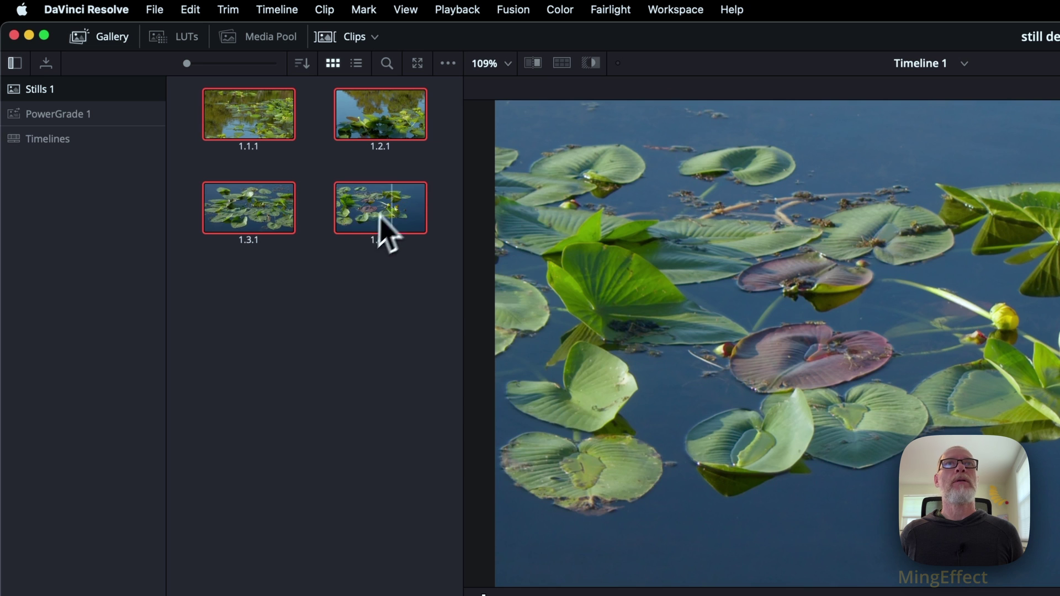
right_click(396, 204)
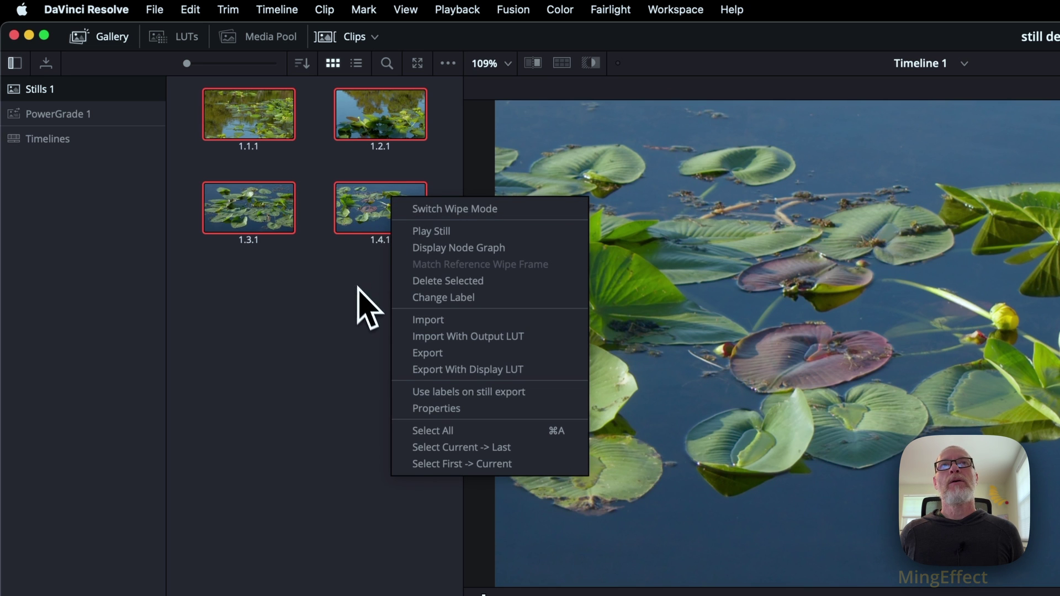
left_click(419, 354)
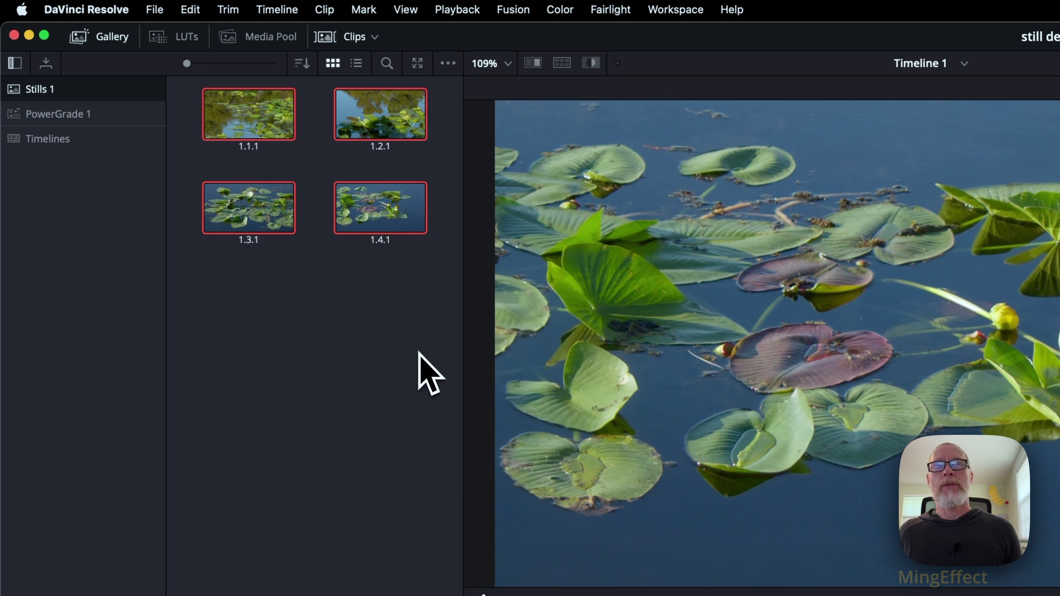
left_click(580, 448)
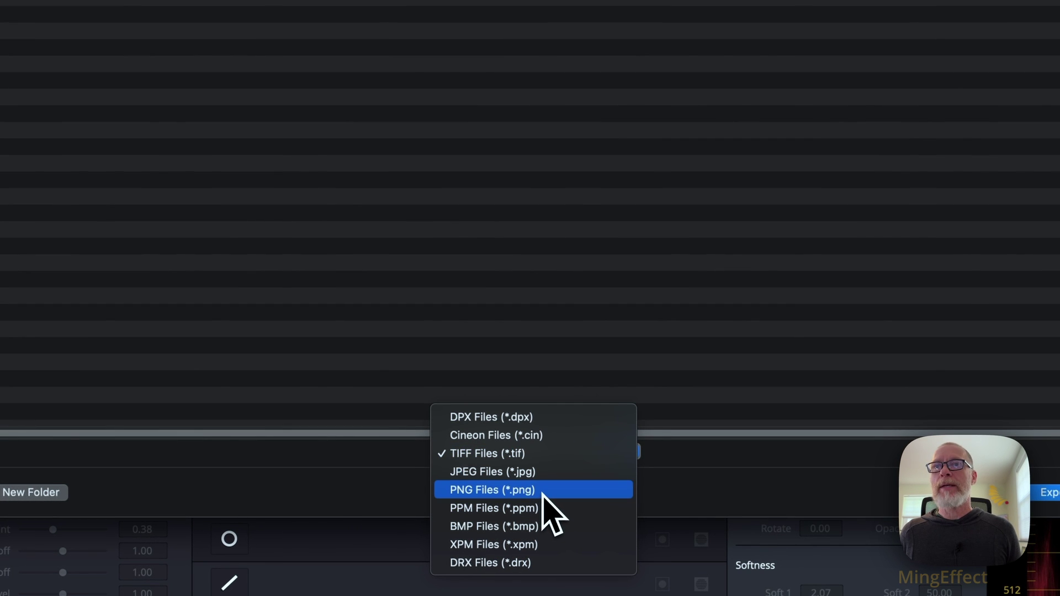
left_click(545, 472)
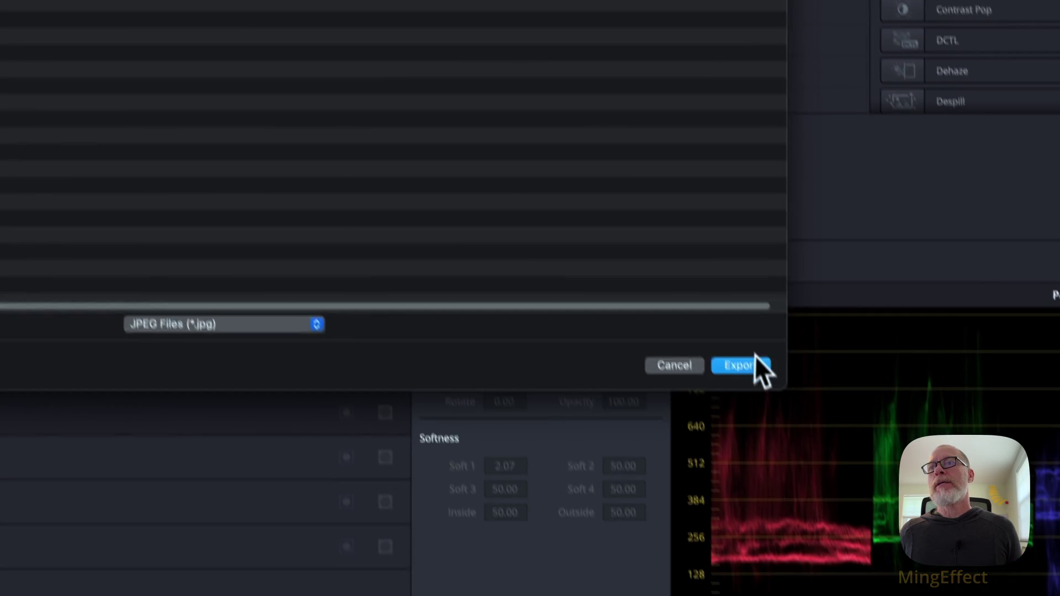
left_click(754, 358)
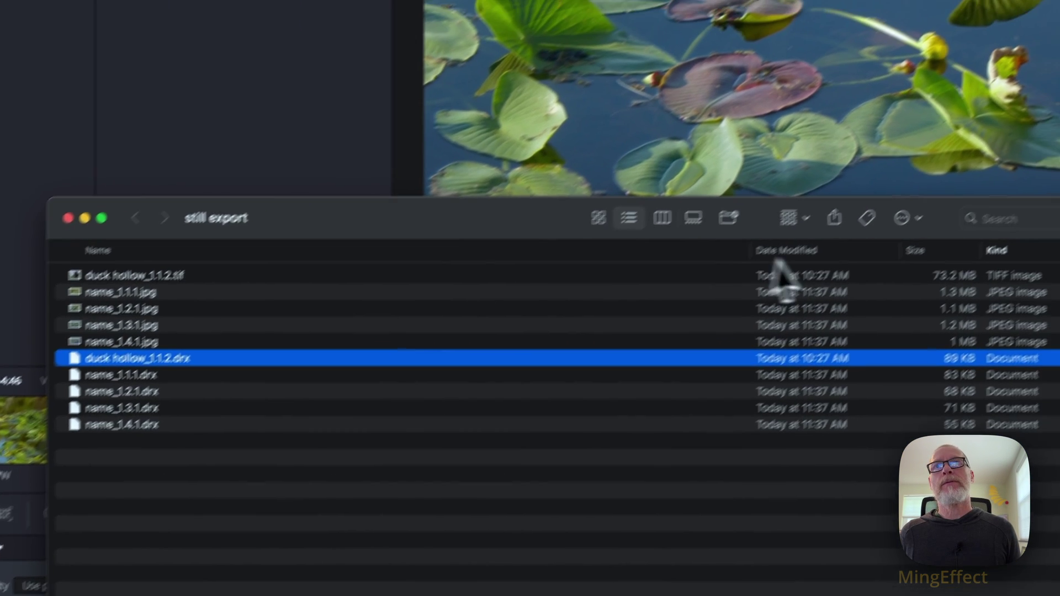
Sort the still export folder by name and select its five .drx files
left_click(861, 202)
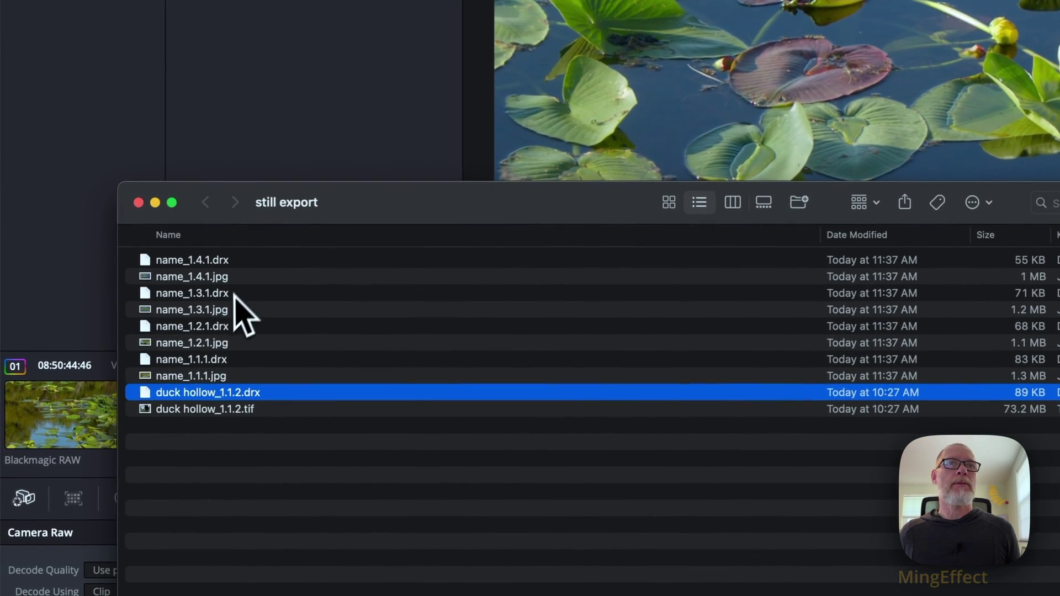
left_click(318, 242)
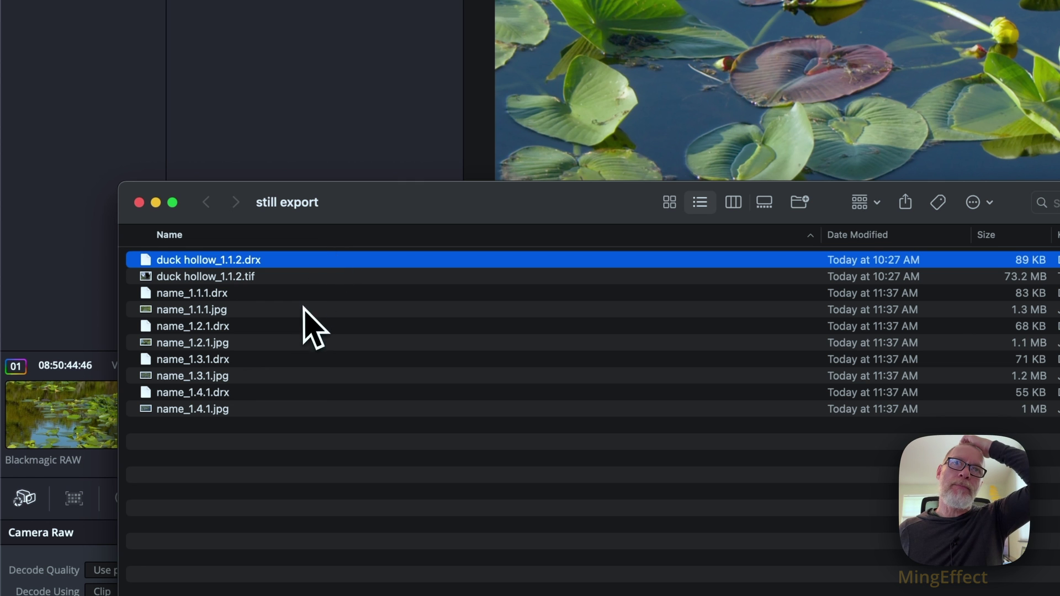
left_click(226, 295)
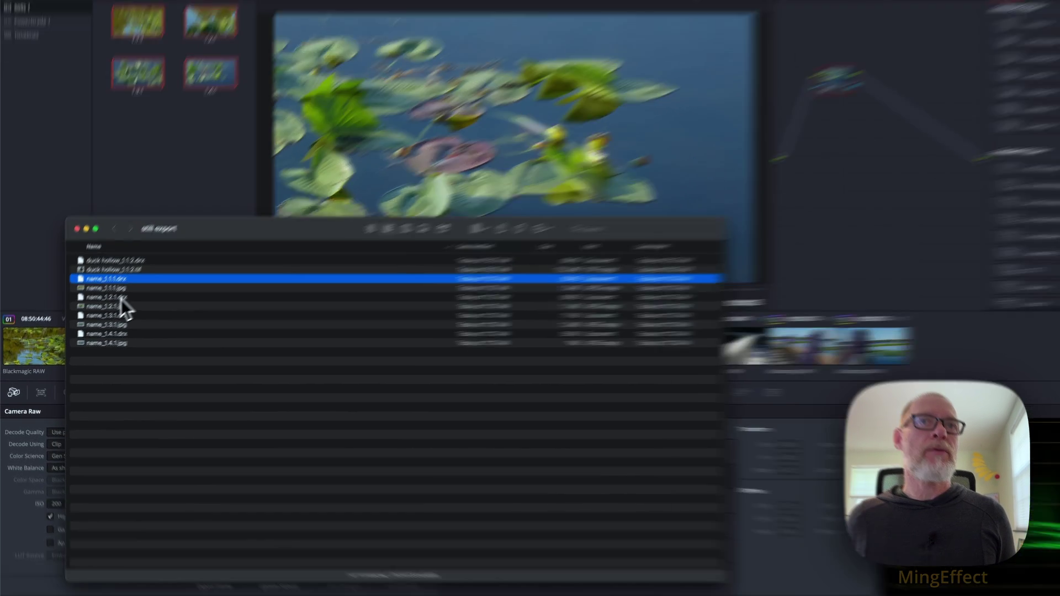
left_click(108, 306, "super")
left_click(109, 323, "super")
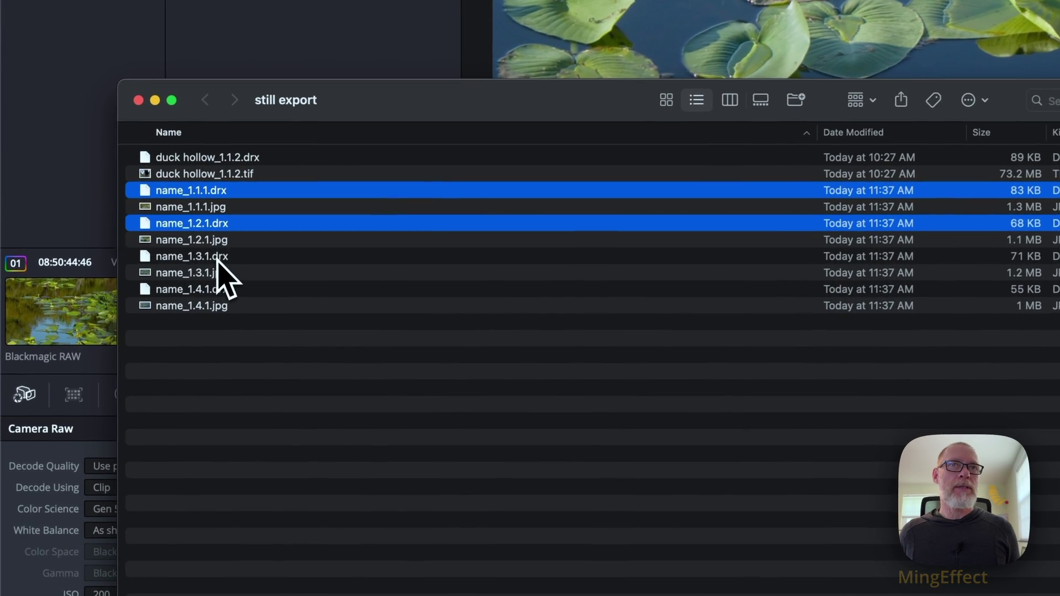
left_click(220, 289, "super")
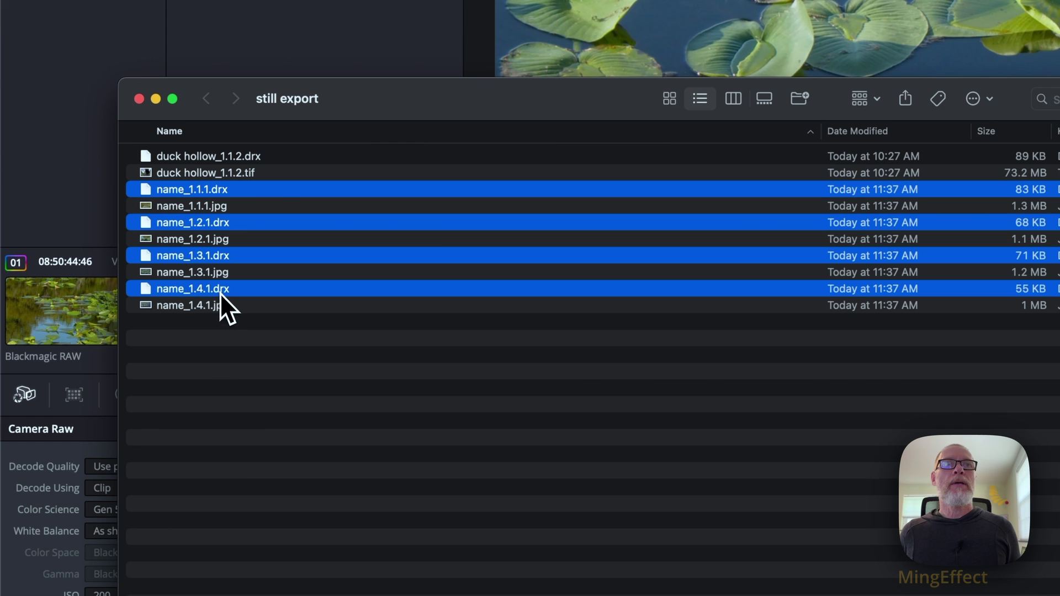
left_click(257, 159, "super")
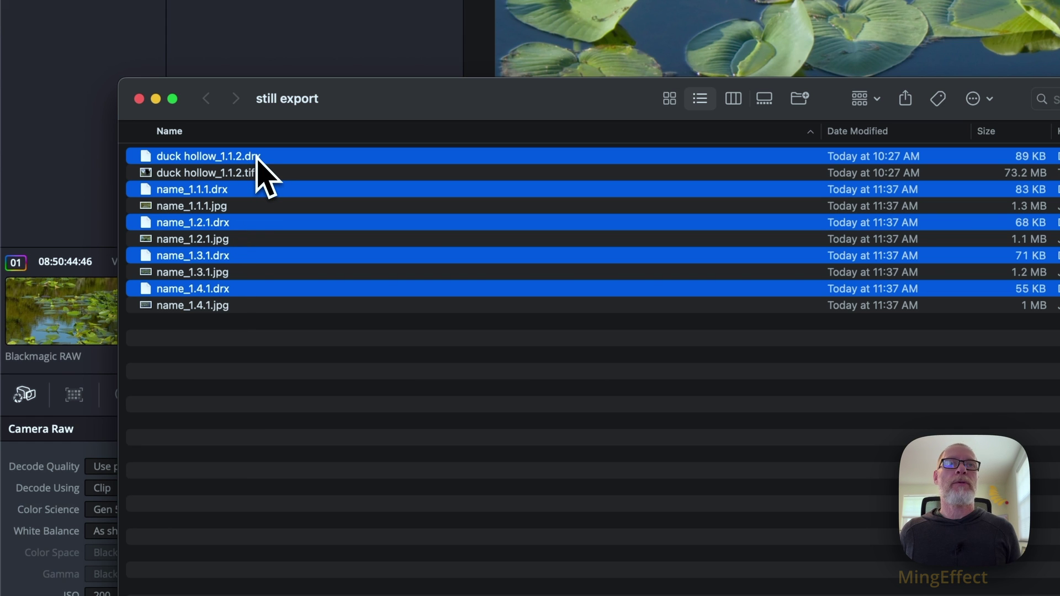
right_click(256, 158)
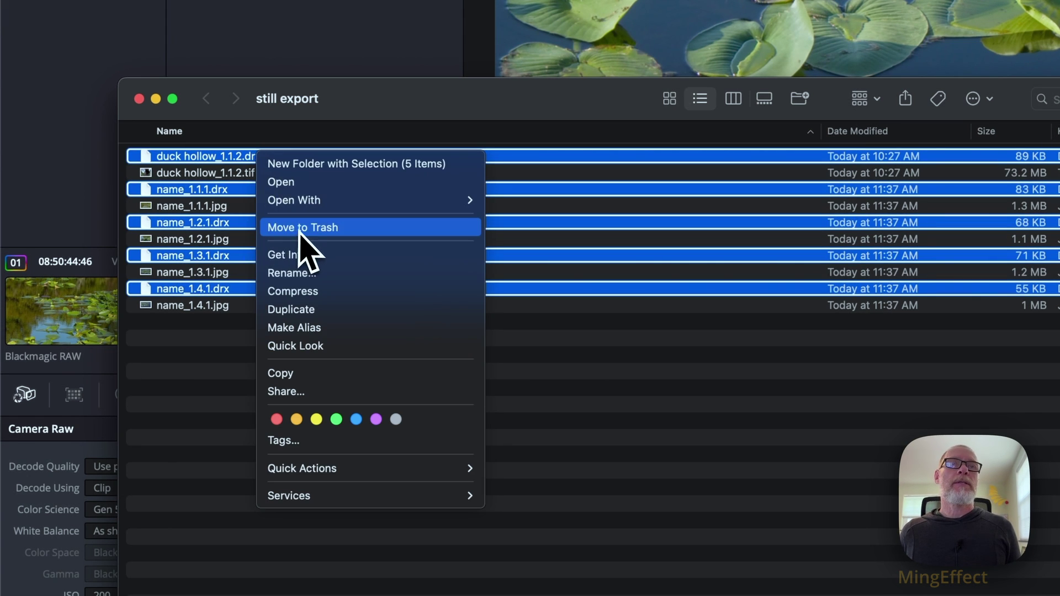
left_click(190, 411)
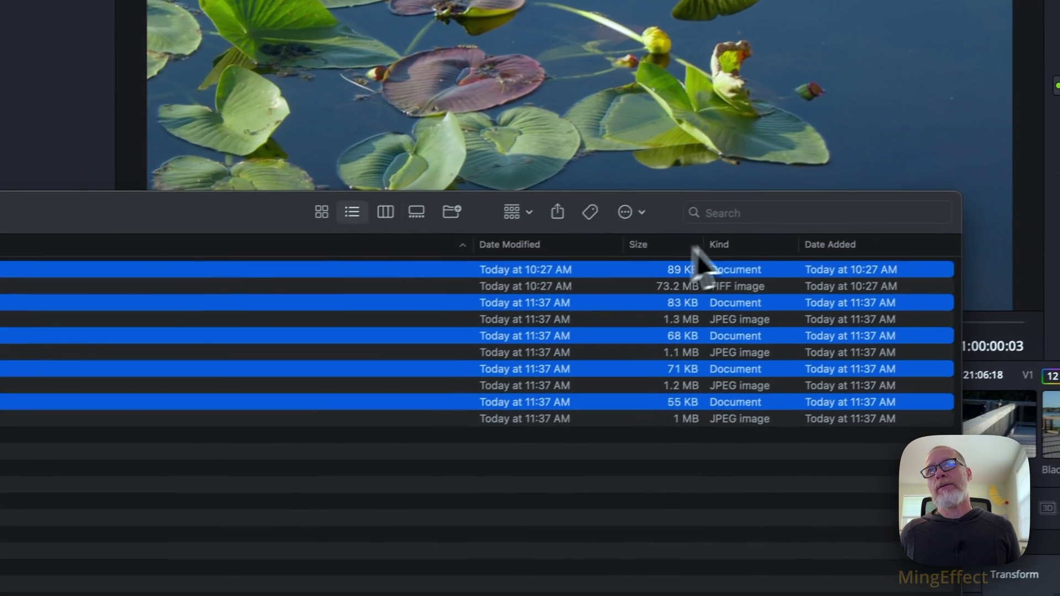
Sort the exported files by kind and preview the four JPEG stills, name_1.1.1.jpg through name_1.4.1.jpg
left_click(740, 244)
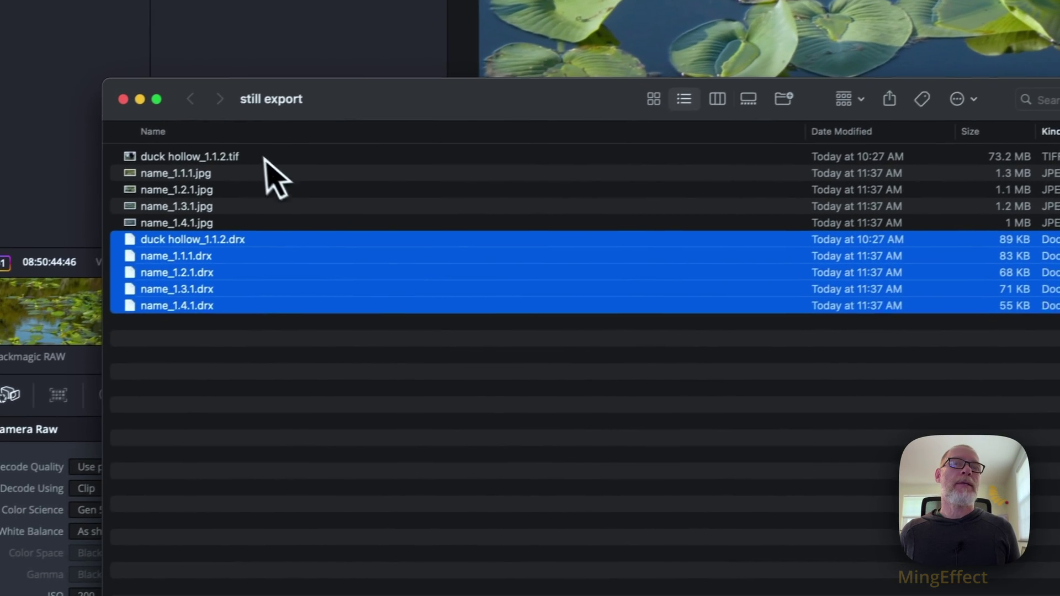
left_click(249, 342)
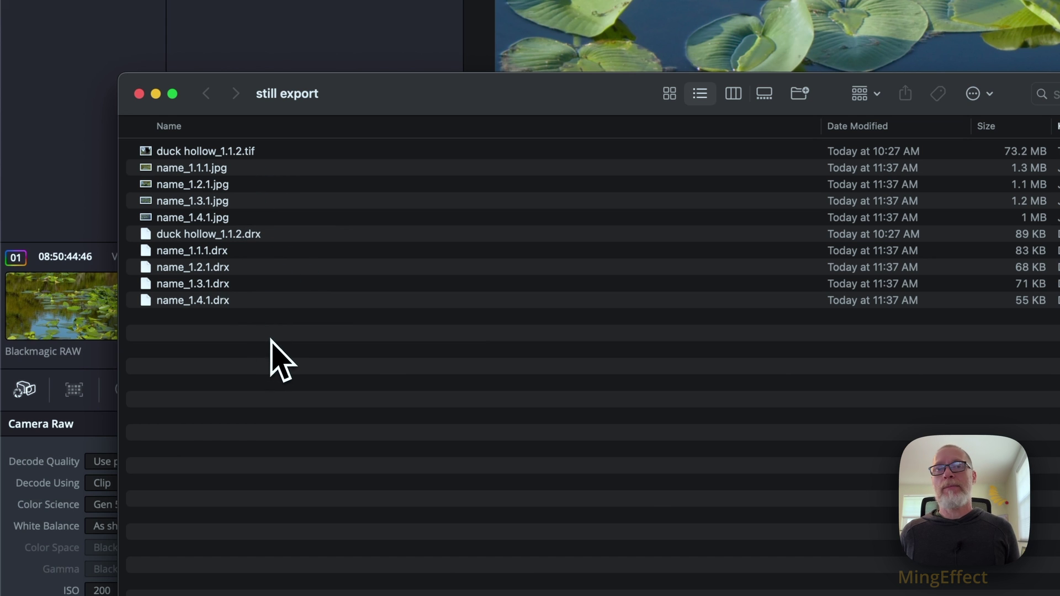
left_click(265, 168)
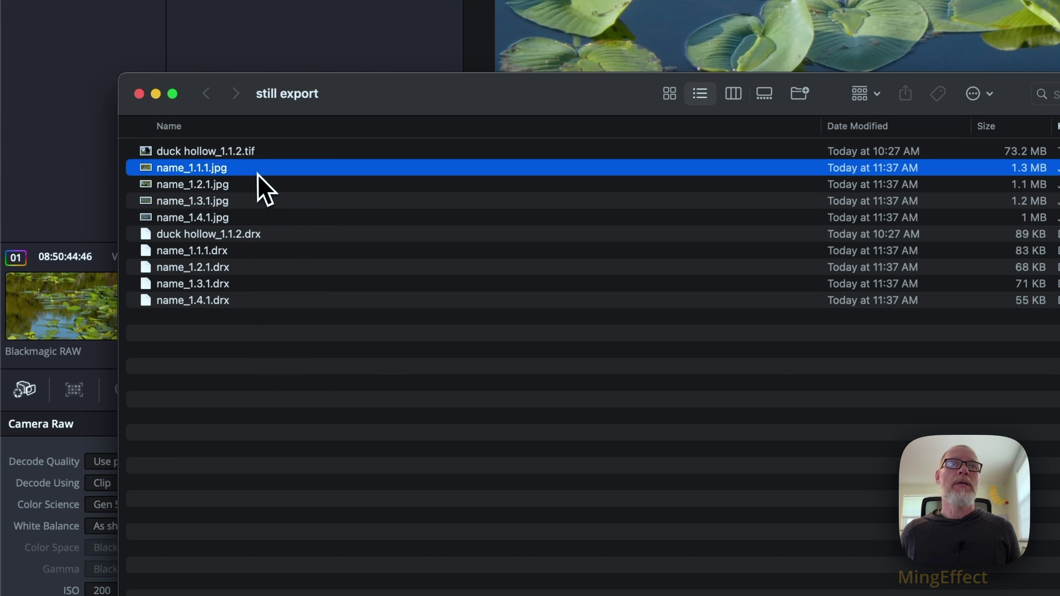
key("space")
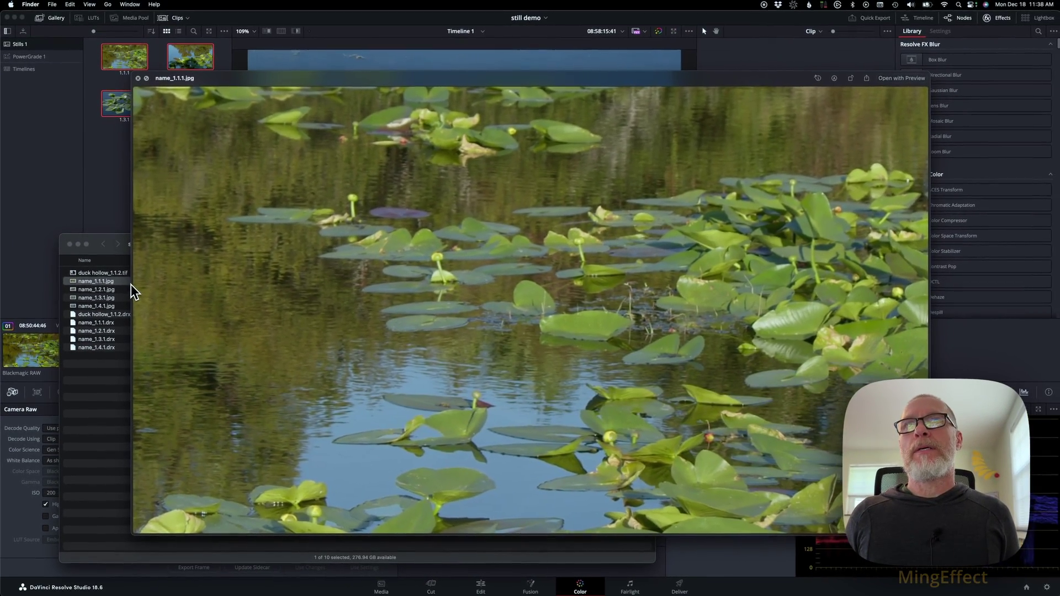
key("Down")
key("Down")
key("Down")
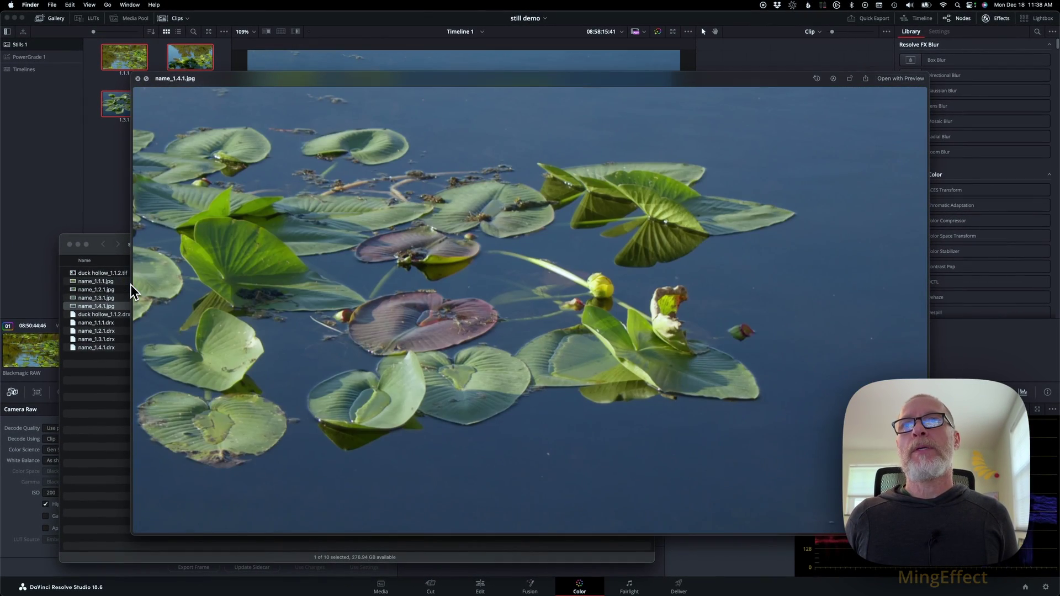
key("Up")
key("Up")
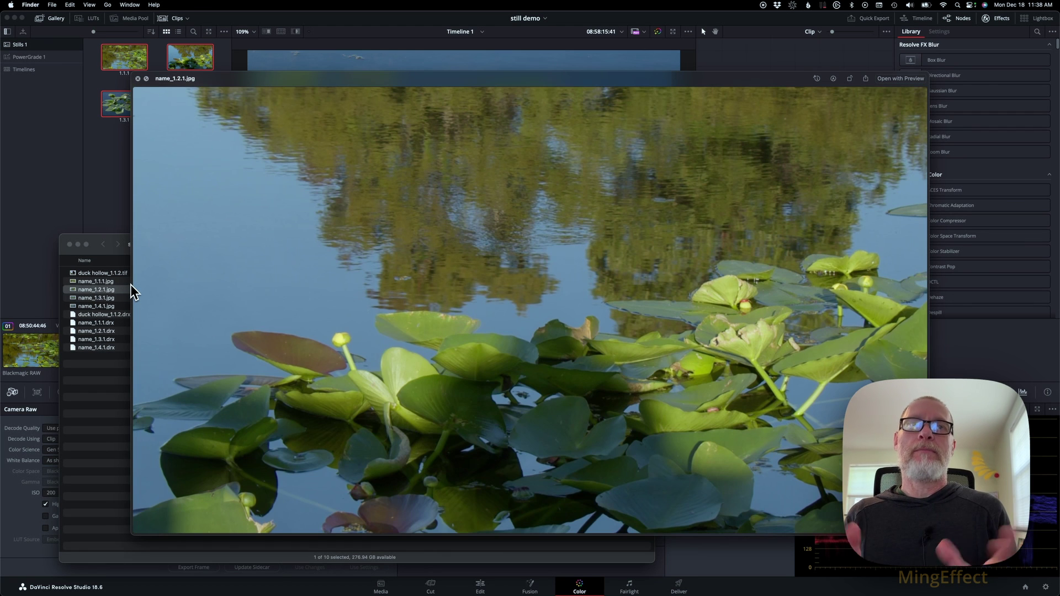
key("Up")
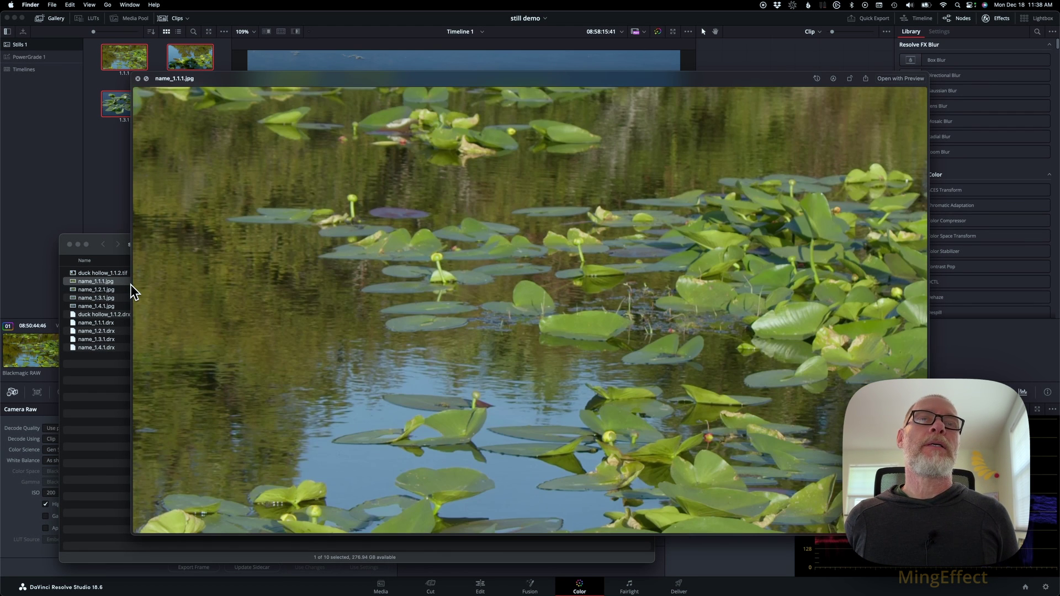
key("space")
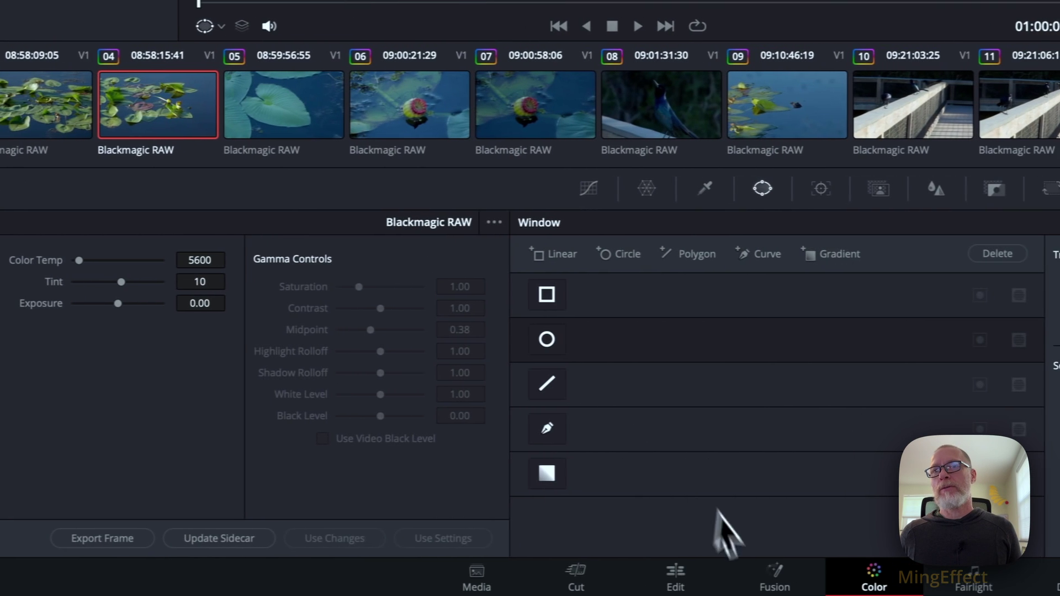
Delete all the Blackmagic RAW clips from the timeline on the Edit page
left_click(666, 577)
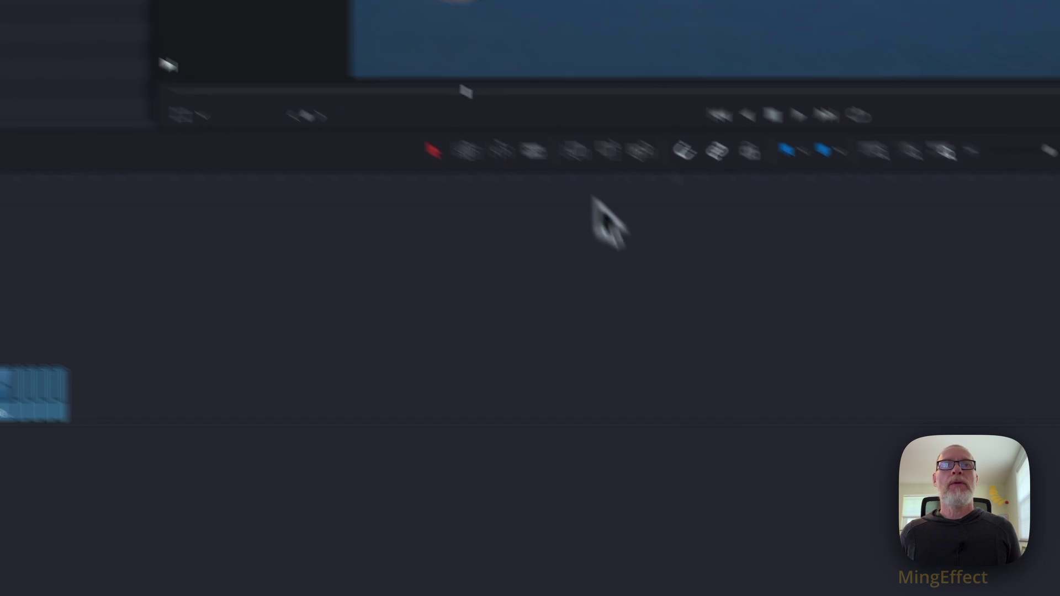
left_click_drag(313, 366, 22, 588)
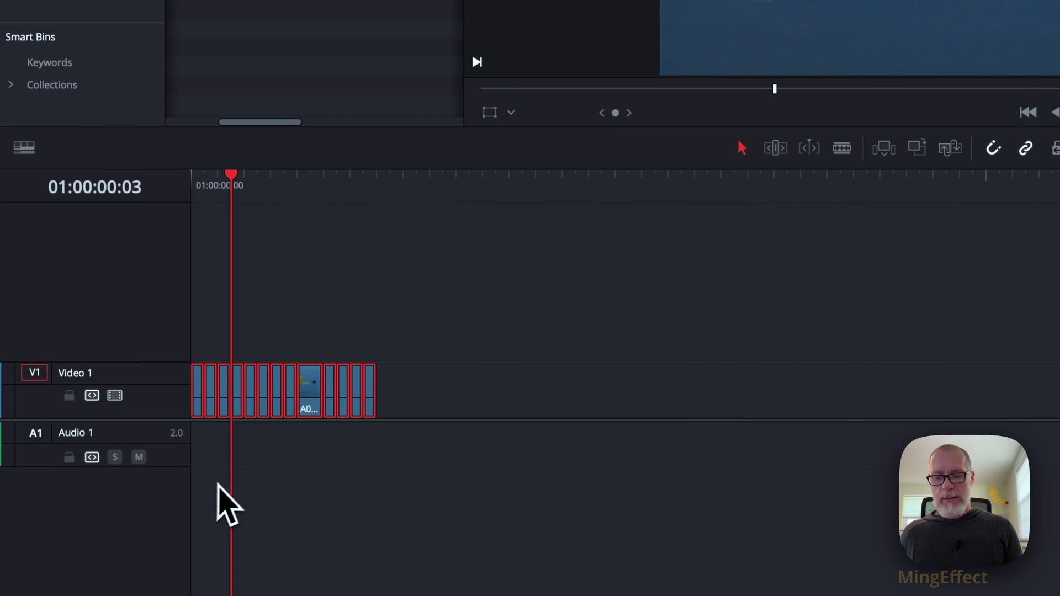
key("BackSpace")
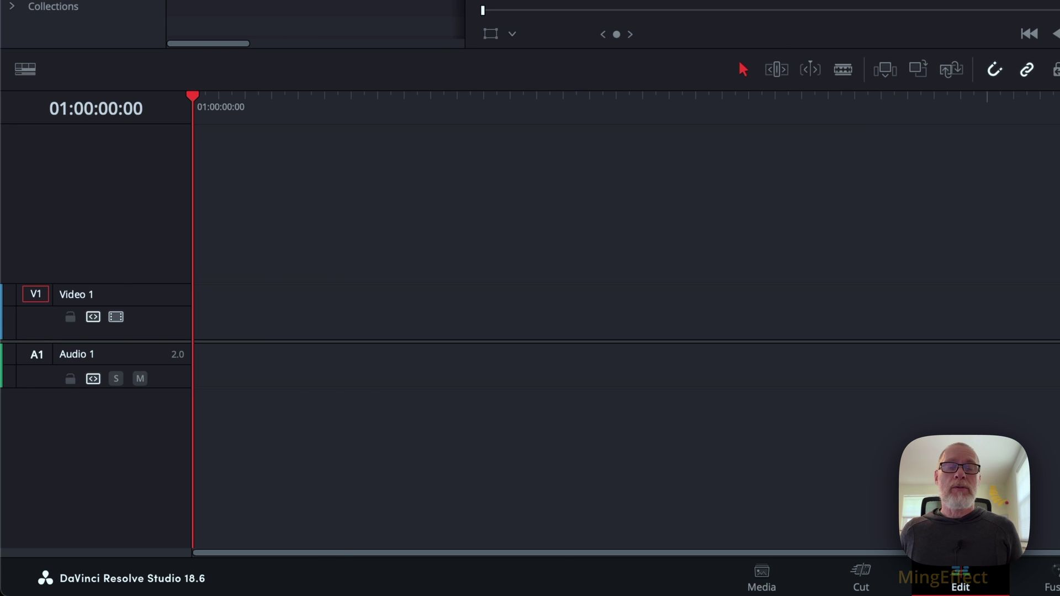
Add the twelve JPG photos to the start of the Video 1 track and check them on the Color page
left_click_drag(607, 594, 266, 315)
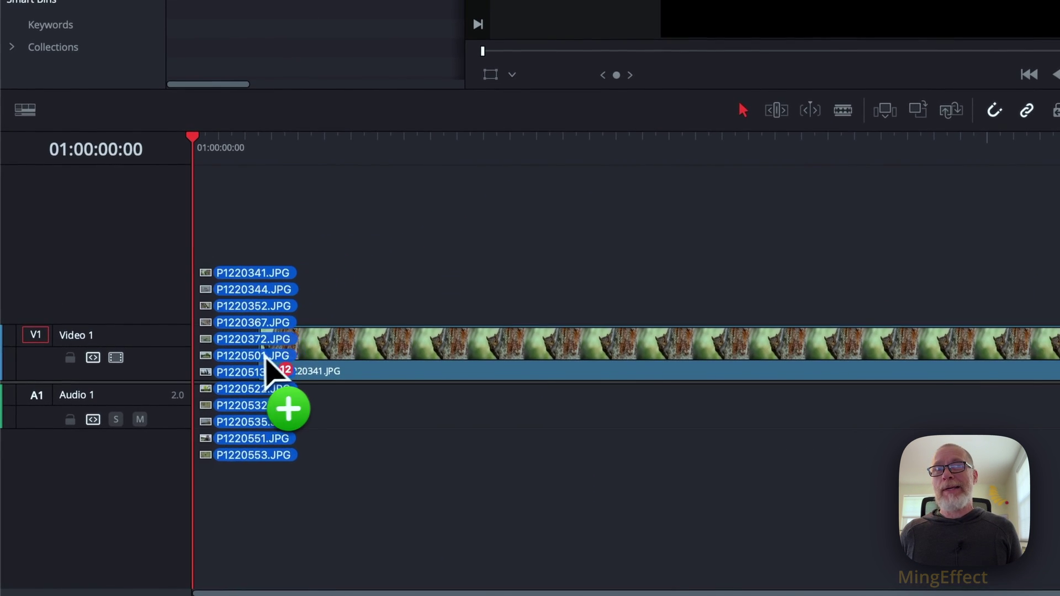
left_click_drag(266, 356, 238, 367)
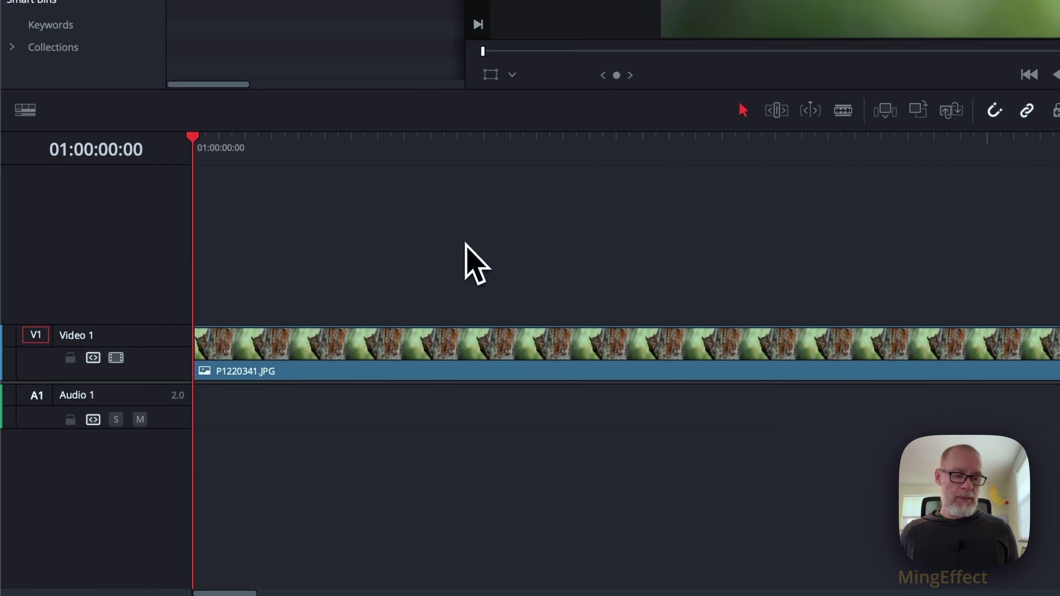
scroll(469, 257, "down", 5)
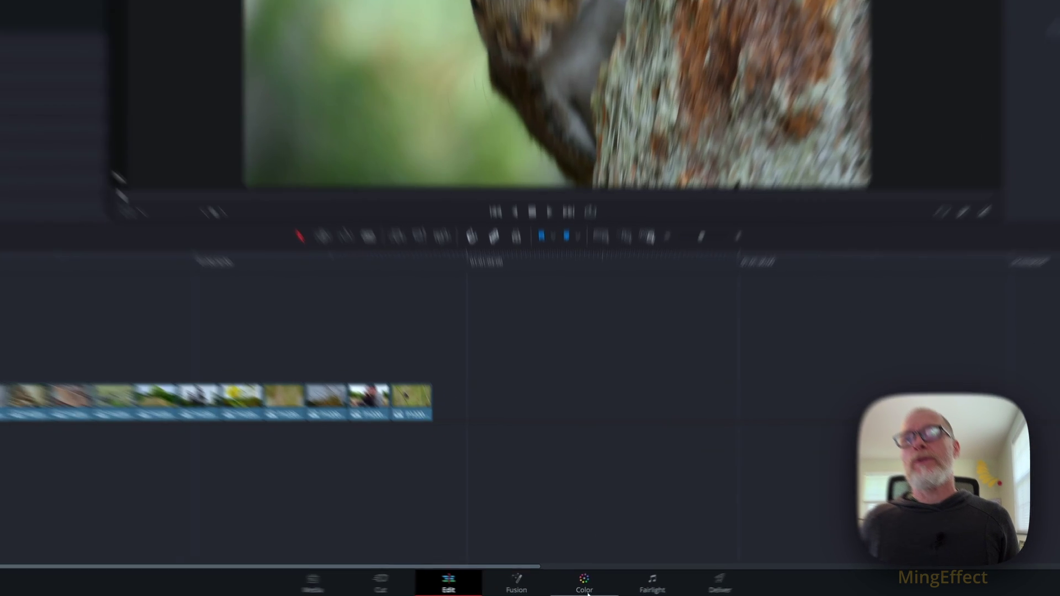
left_click(582, 586)
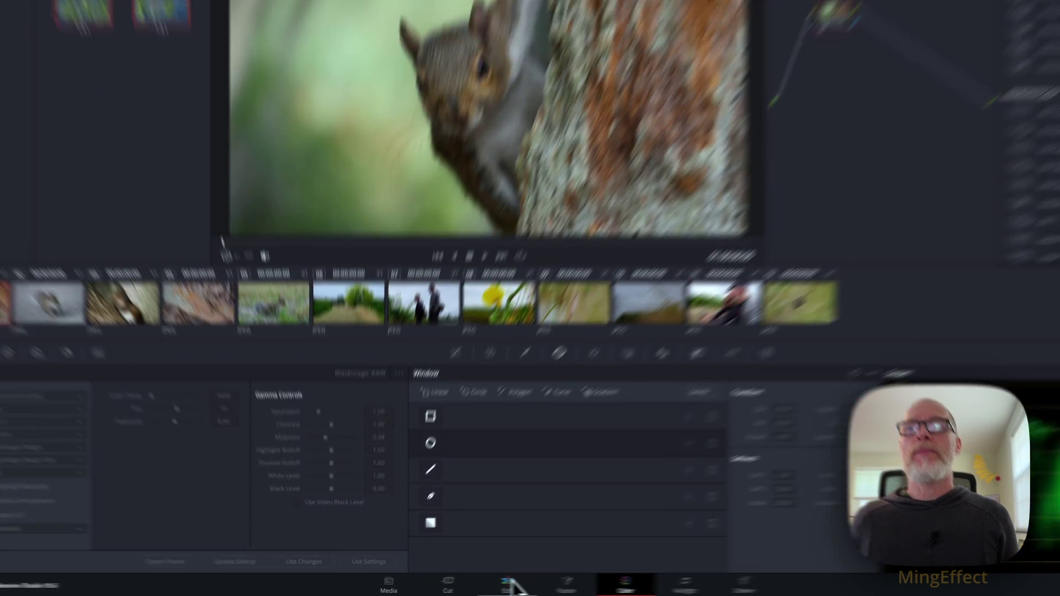
left_click(480, 586)
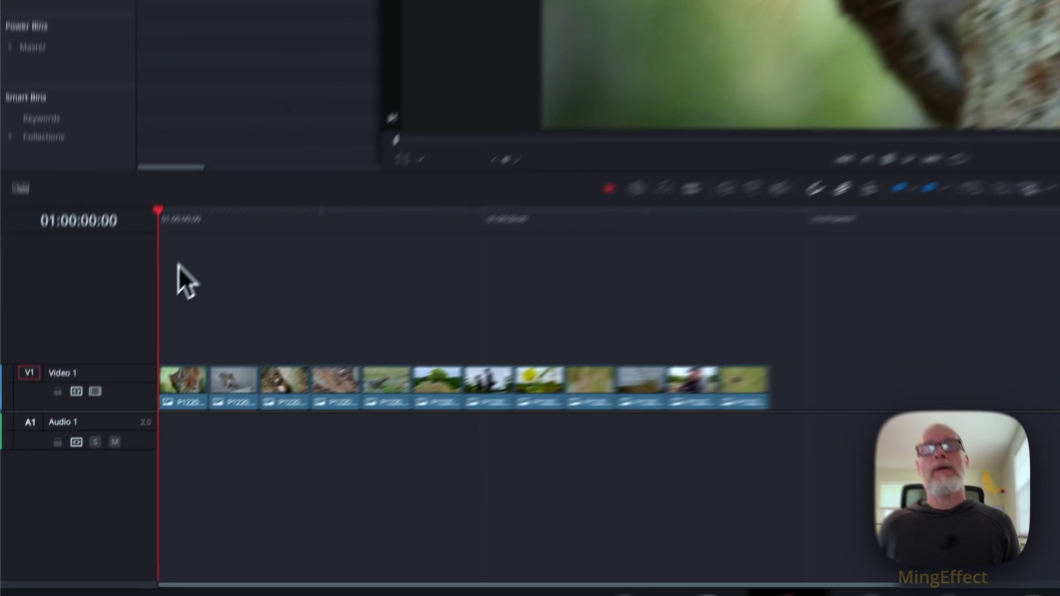
Set the duration of all twelve photo clips on Video 1 to 1 frame and delete the gaps between them
left_click_drag(109, 378, 478, 471)
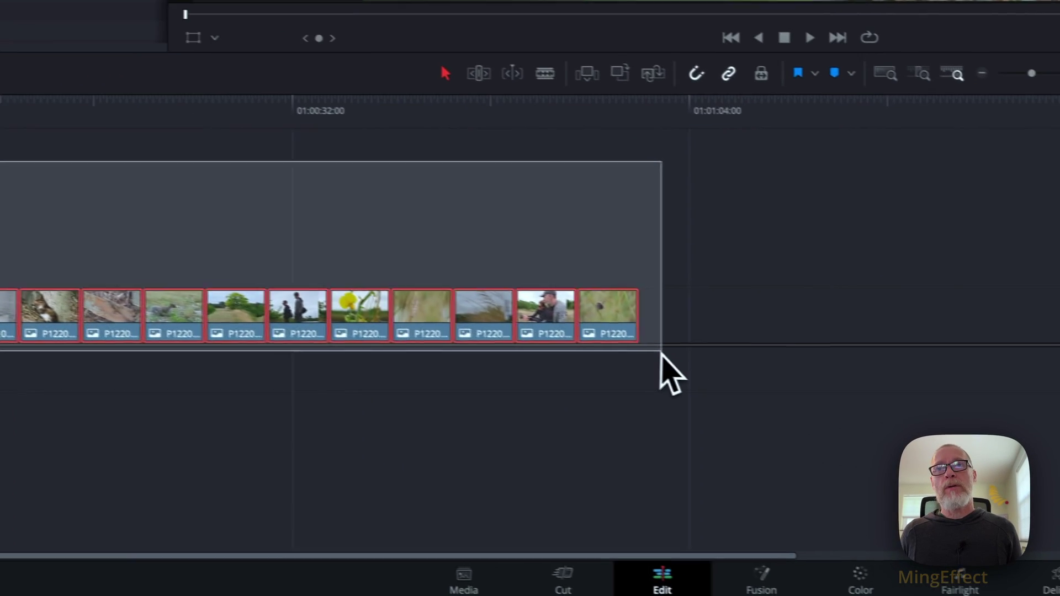
left_click_drag(661, 354, 660, 352)
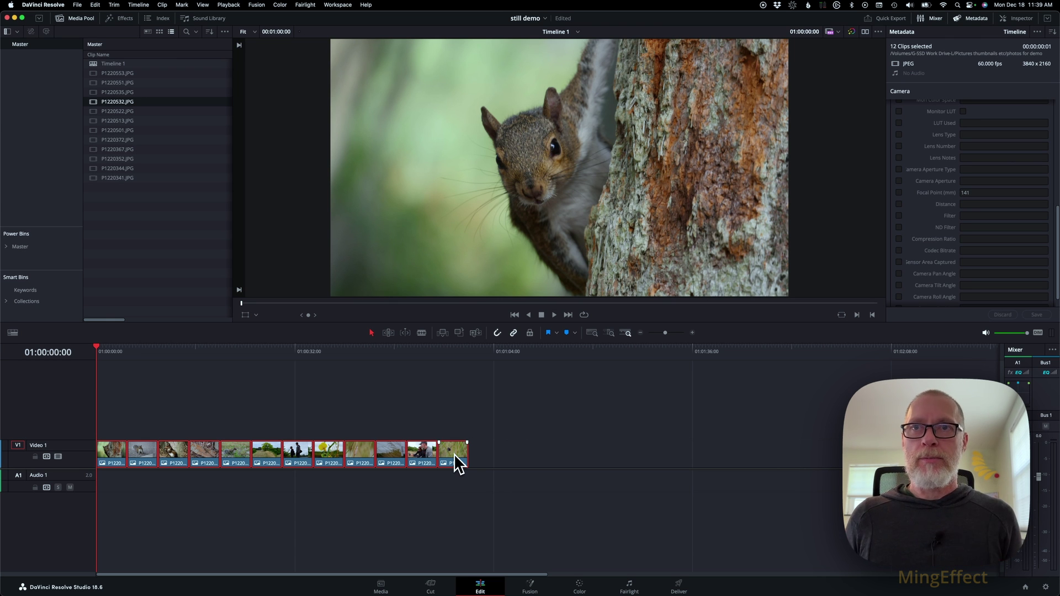
left_click_drag(492, 395, 145, 485)
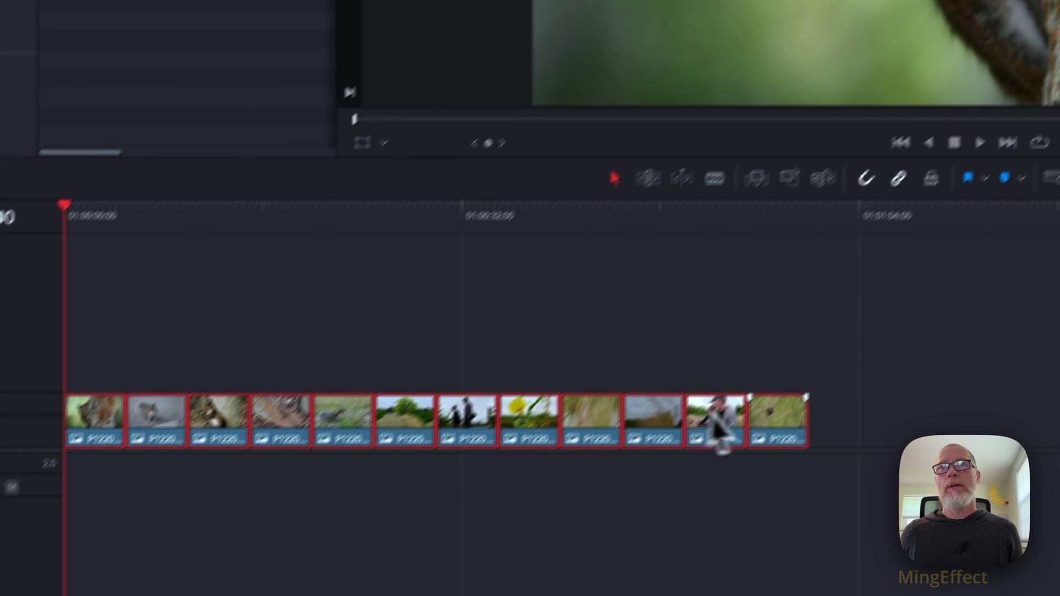
right_click(897, 310)
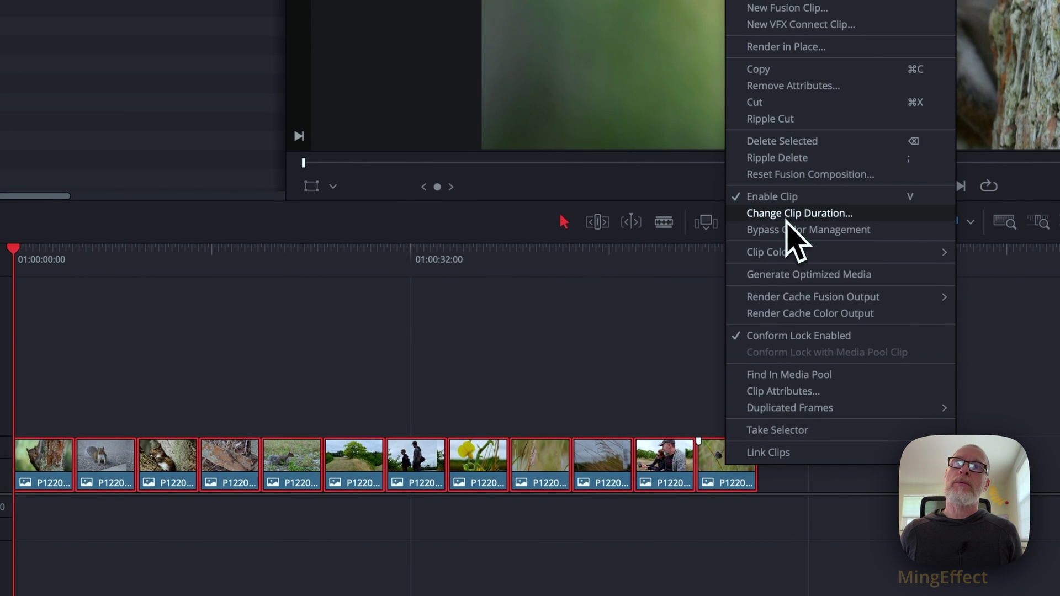
left_click(786, 216)
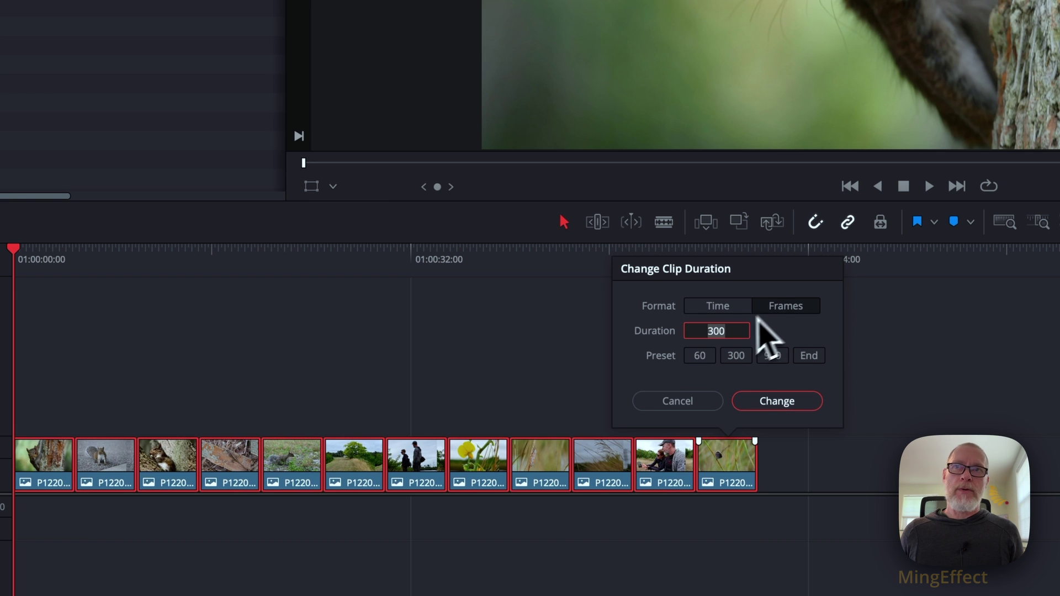
type("1")
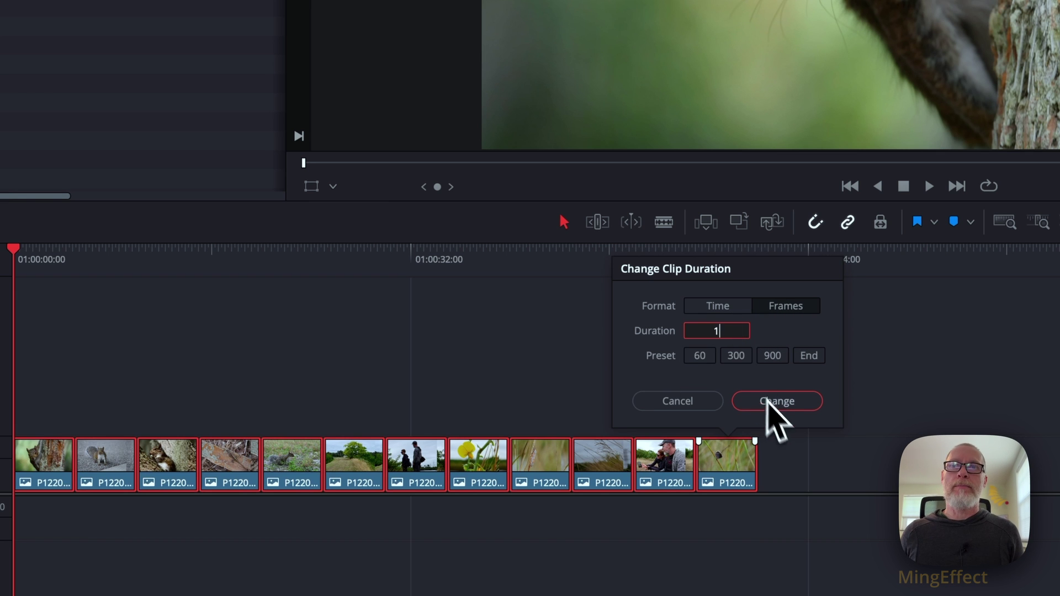
left_click(770, 403)
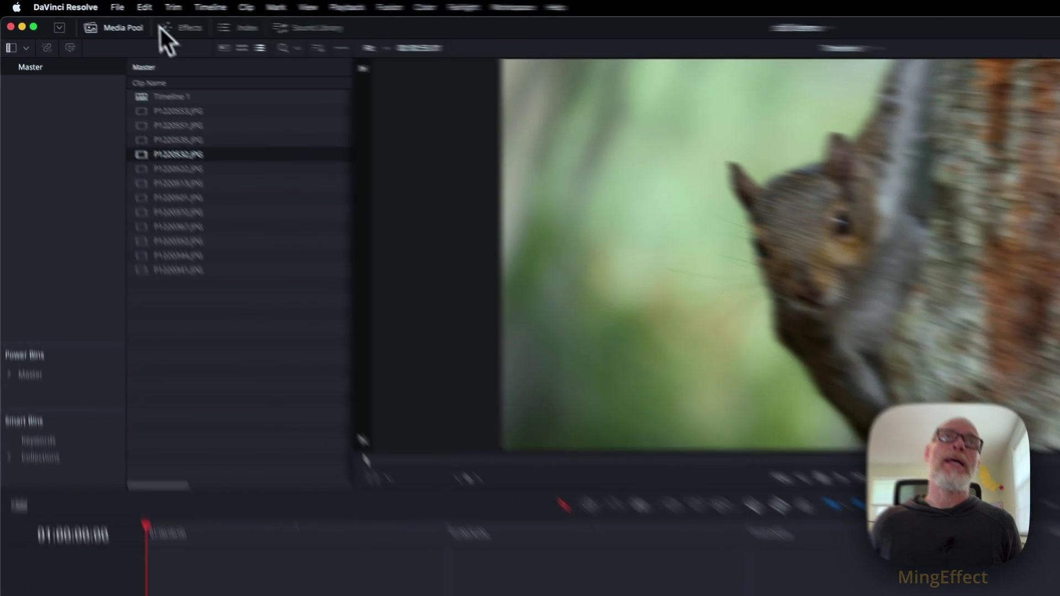
left_click(96, 5)
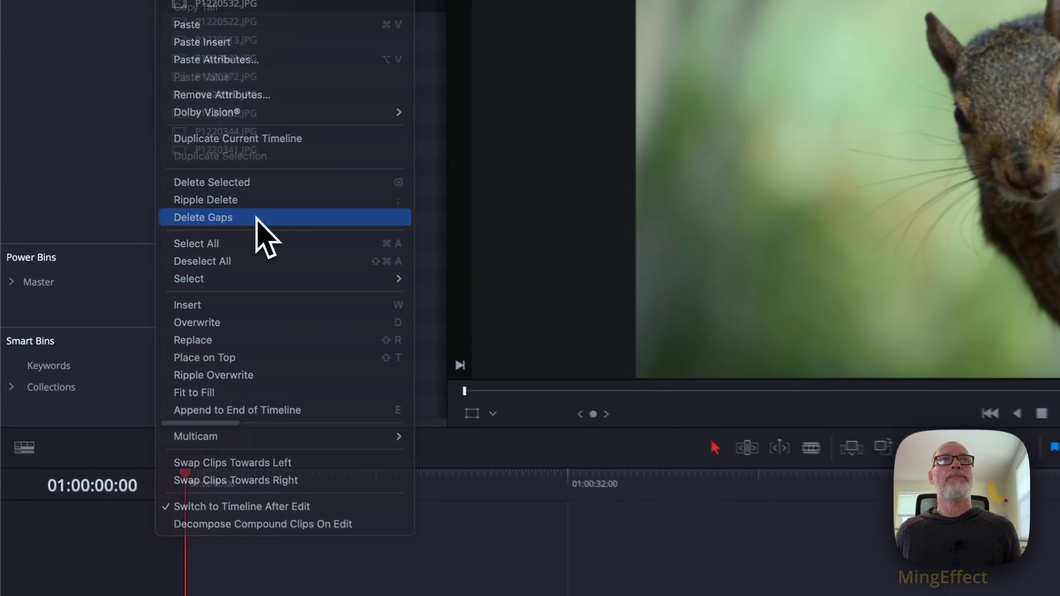
left_click(133, 213)
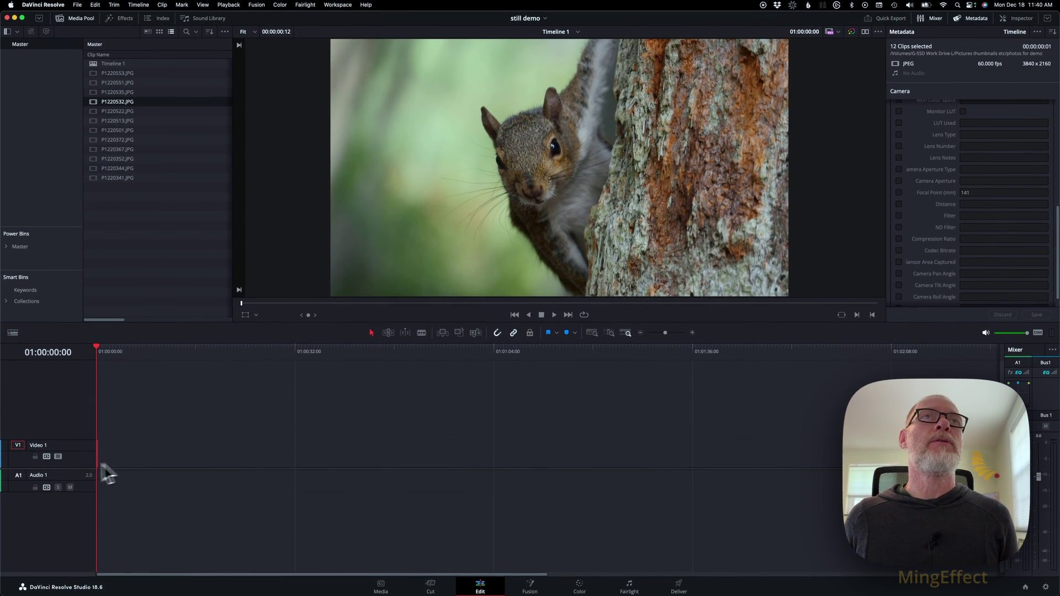
Look up the Delete Gaps command in the keyboard customization and check its keystroke assignment
left_click(45, 5)
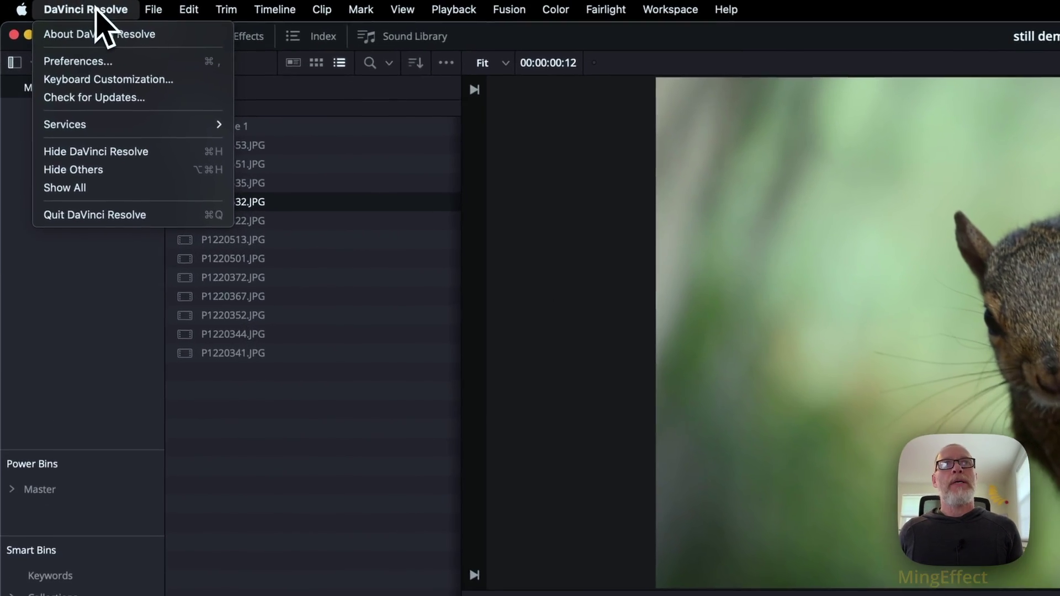
left_click(113, 80)
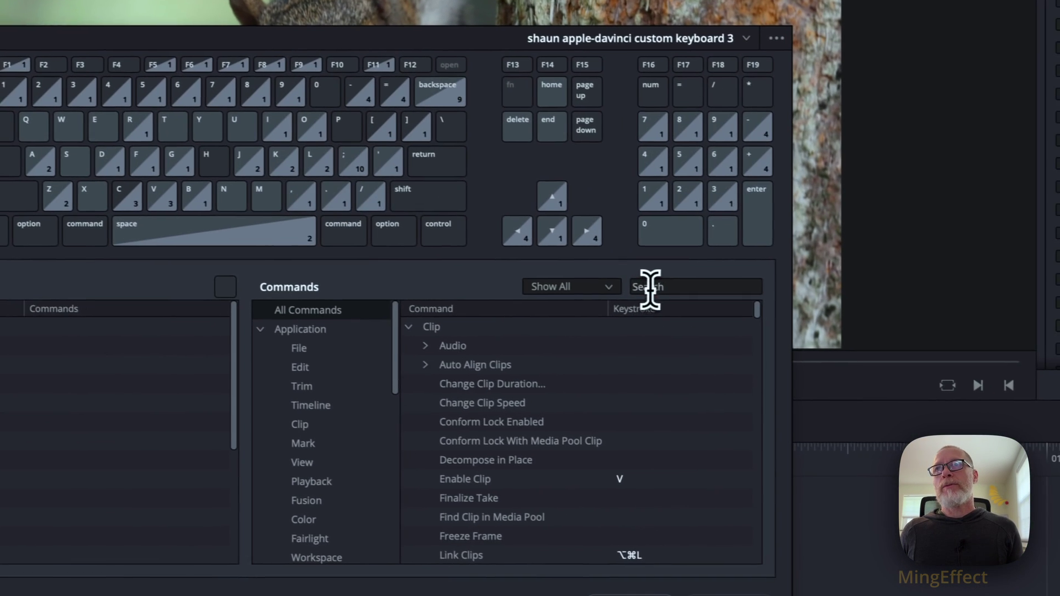
left_click(649, 287)
type("delete ga")
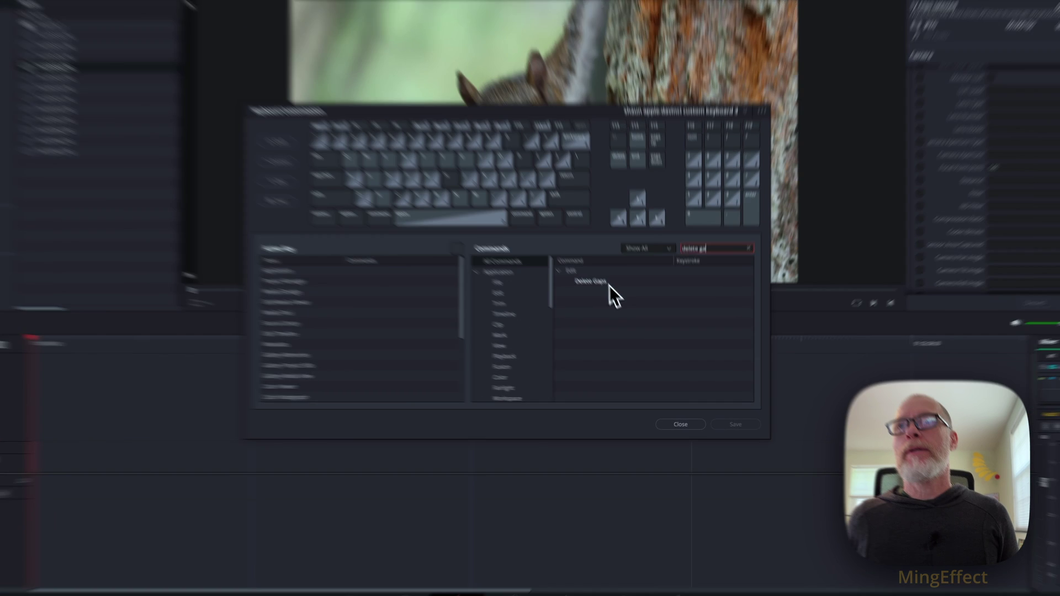
left_click(597, 282)
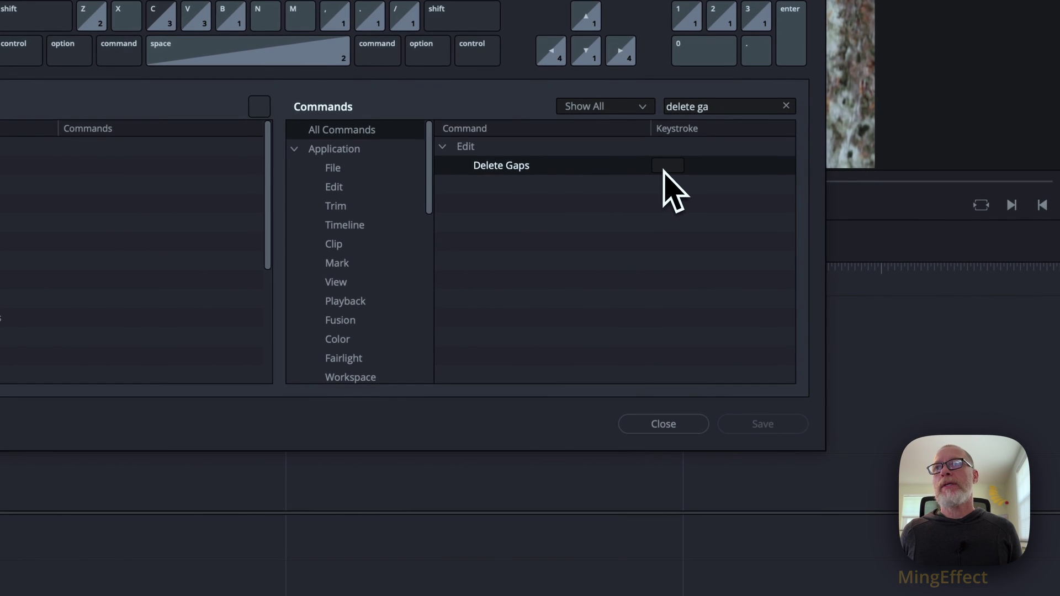
left_click(664, 424)
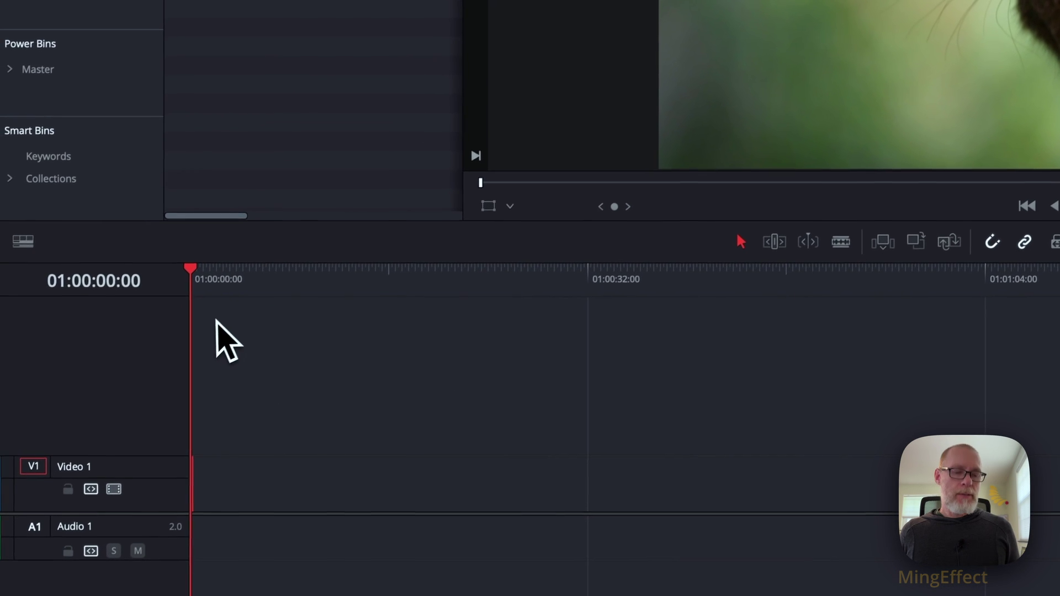
Enlarge the timeline scale and scrub through the one-frame photo clips, returning to the start of the timeline
scroll(215, 320, "up", 4)
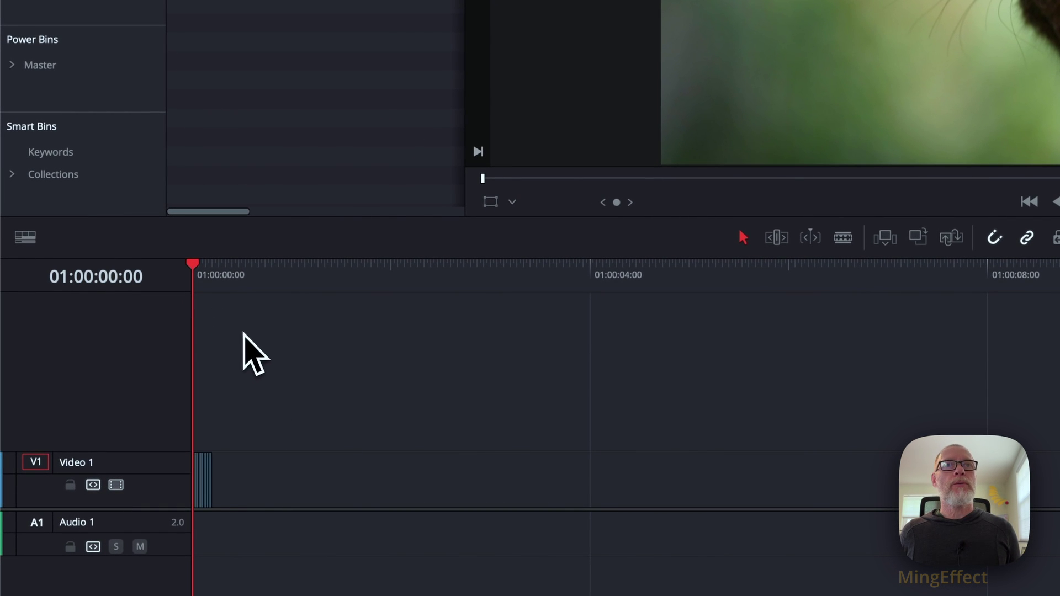
scroll(243, 333, "up", 5)
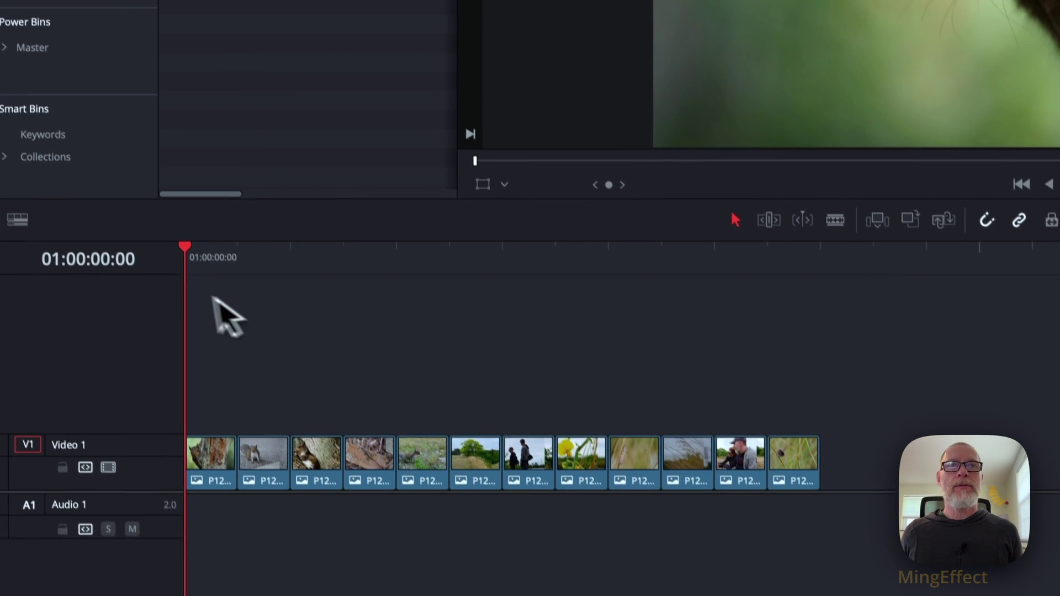
left_click_drag(243, 277, 654, 313)
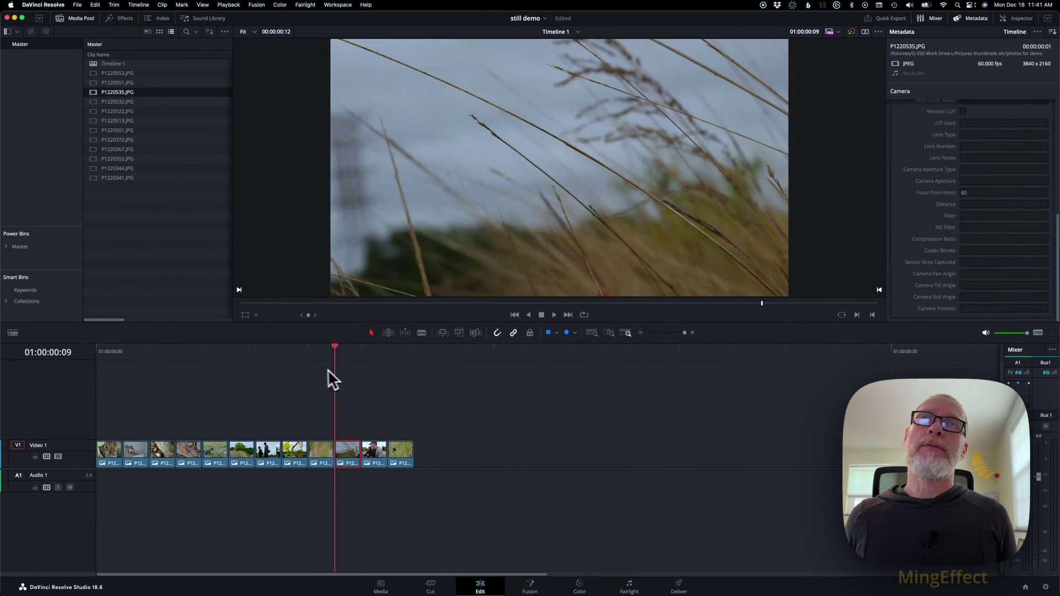
left_click_drag(328, 369, 103, 360)
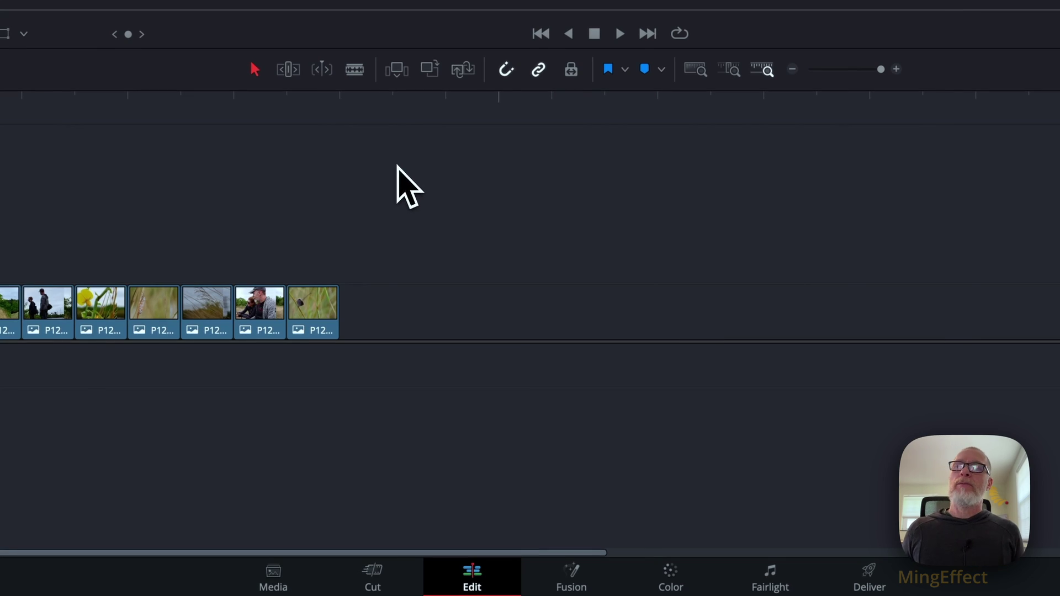
Set up a Custom Export on the Deliver page with the file name "demo images" and a destination folder on G-SSD Work Drive-L
left_click(868, 577)
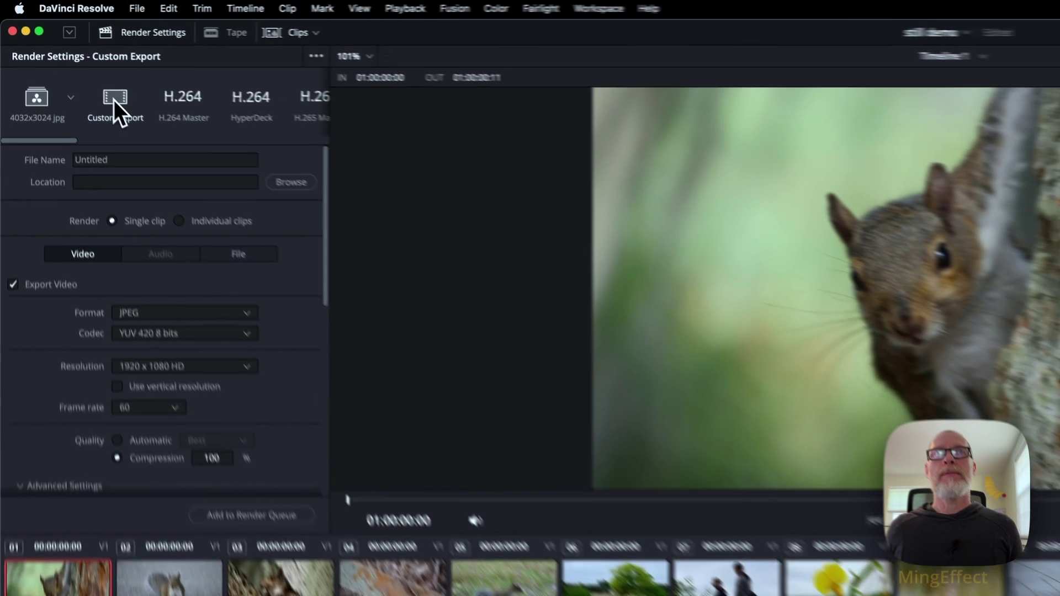
left_click(62, 56)
left_click(143, 176)
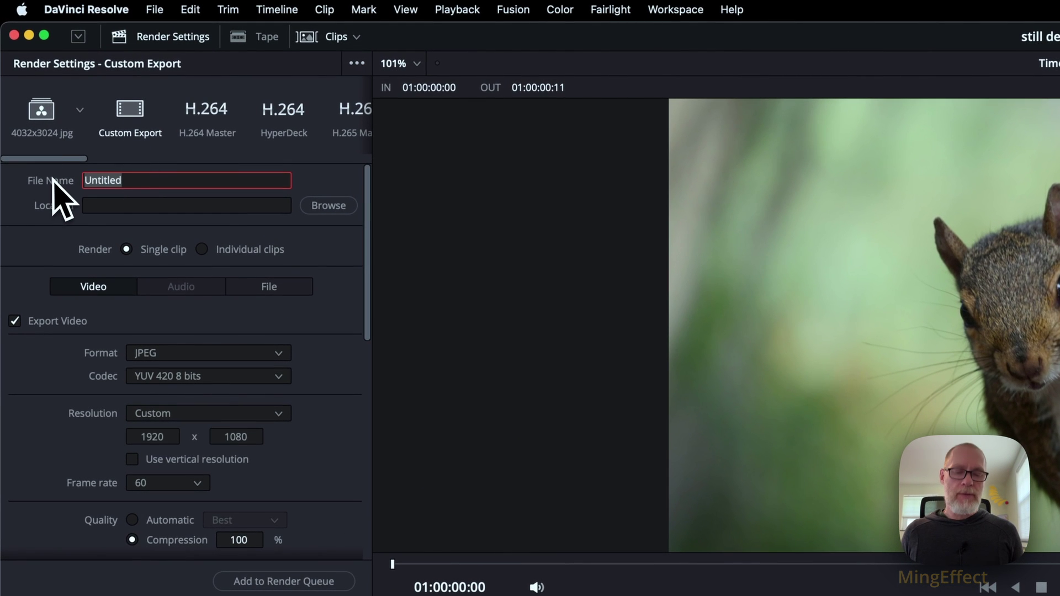
type("demo imag")
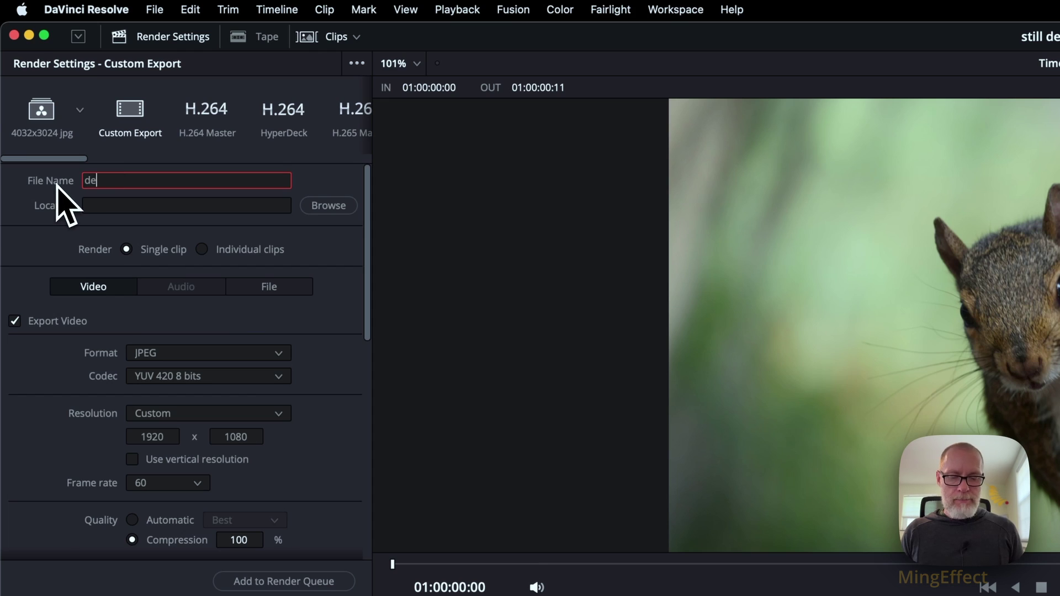
type("es")
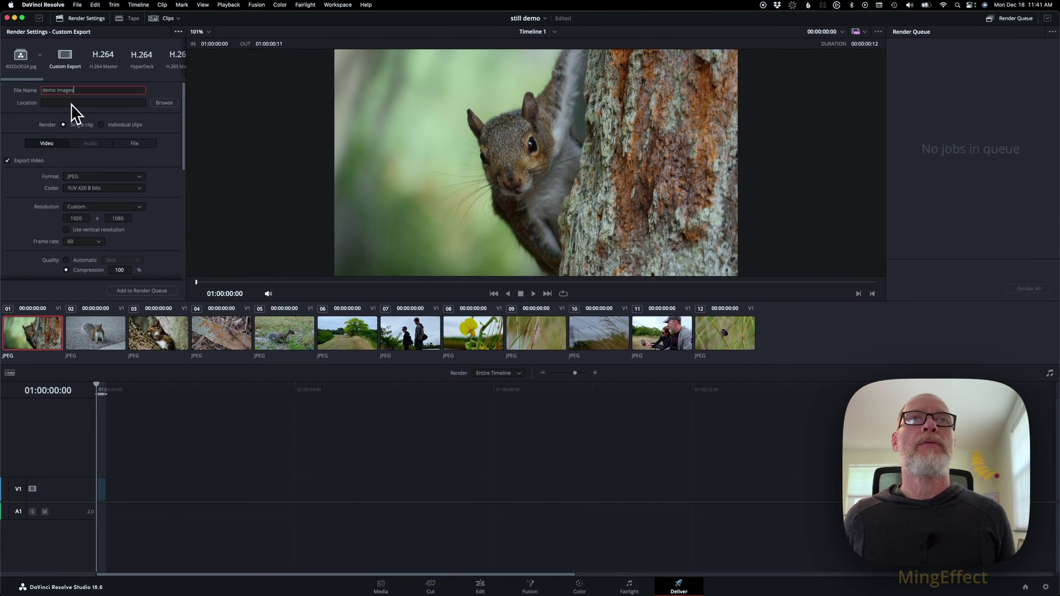
left_click(175, 105)
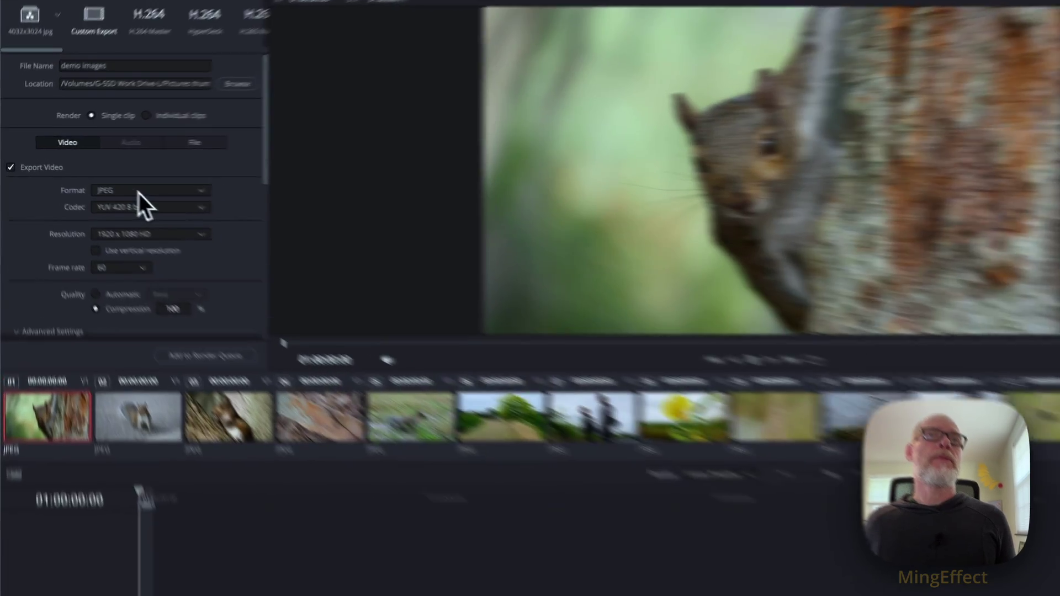
Review the available format, codec, resolution and automatic quality options for the JPEG export
left_click(99, 176)
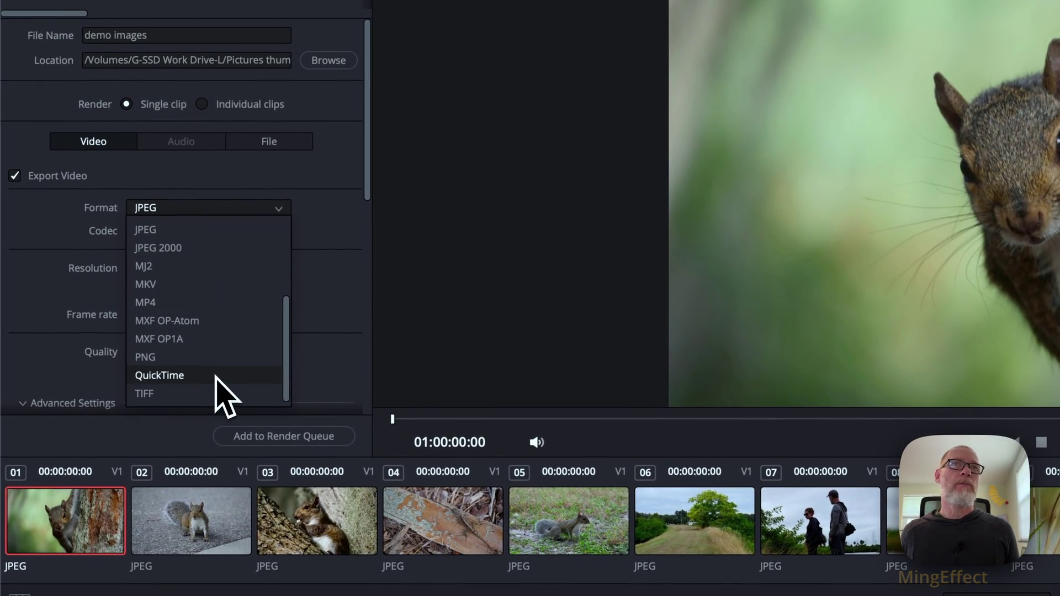
scroll(216, 380, "up", 5)
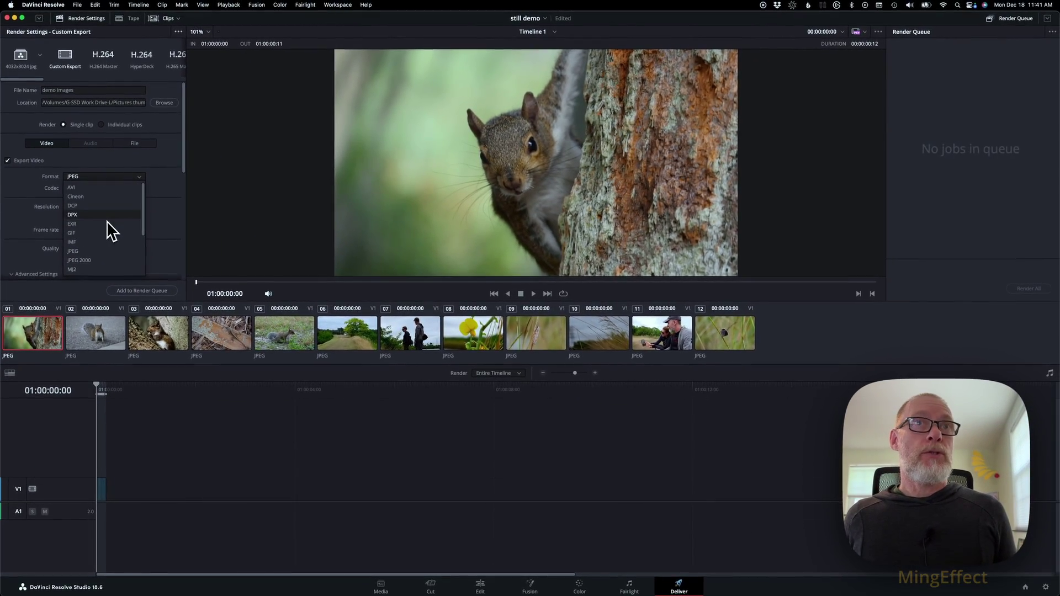
left_click(147, 223)
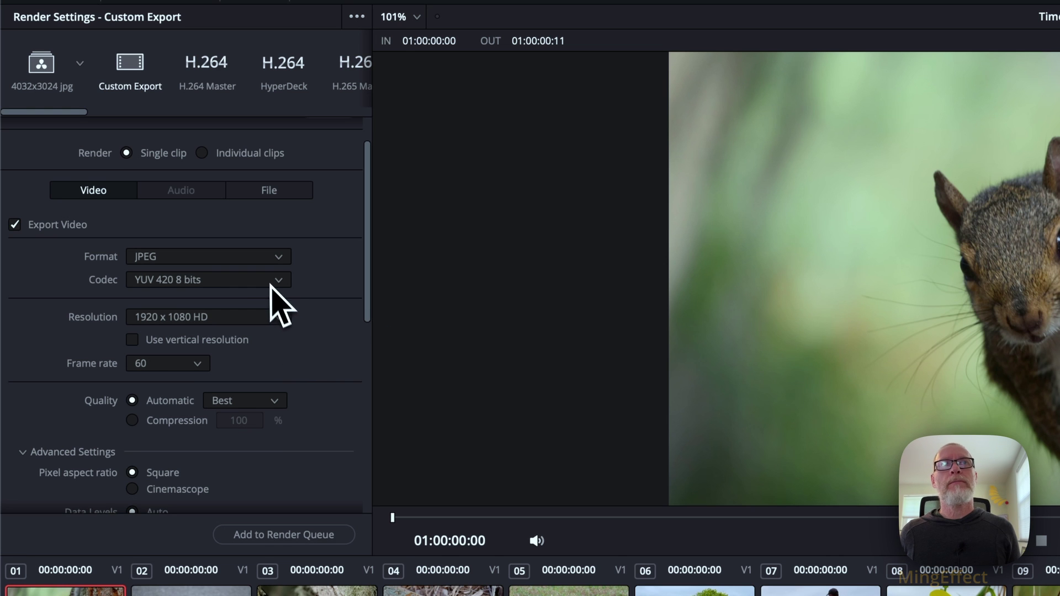
left_click(130, 190)
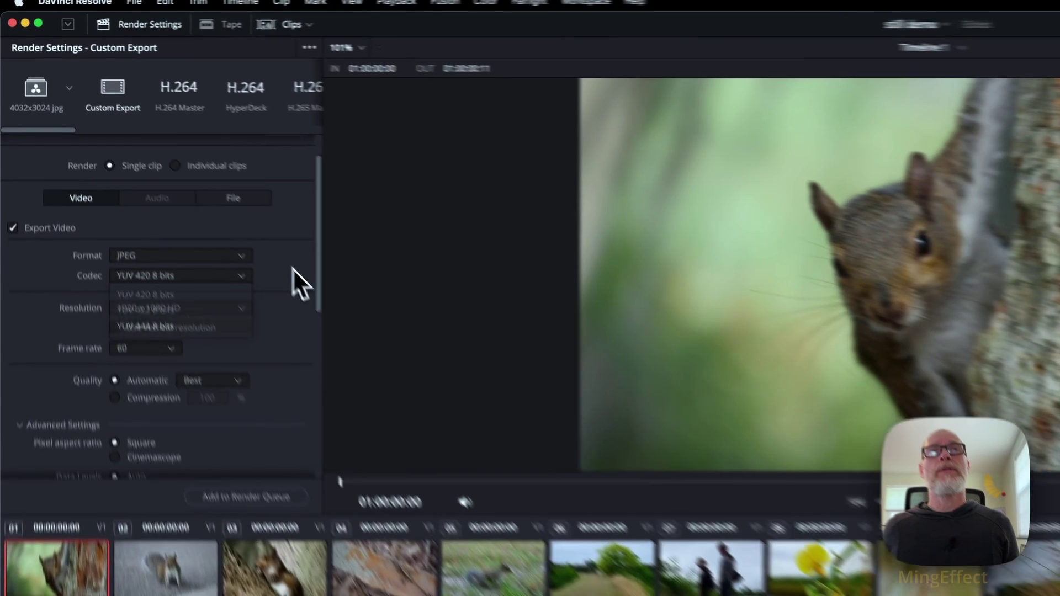
left_click(171, 160)
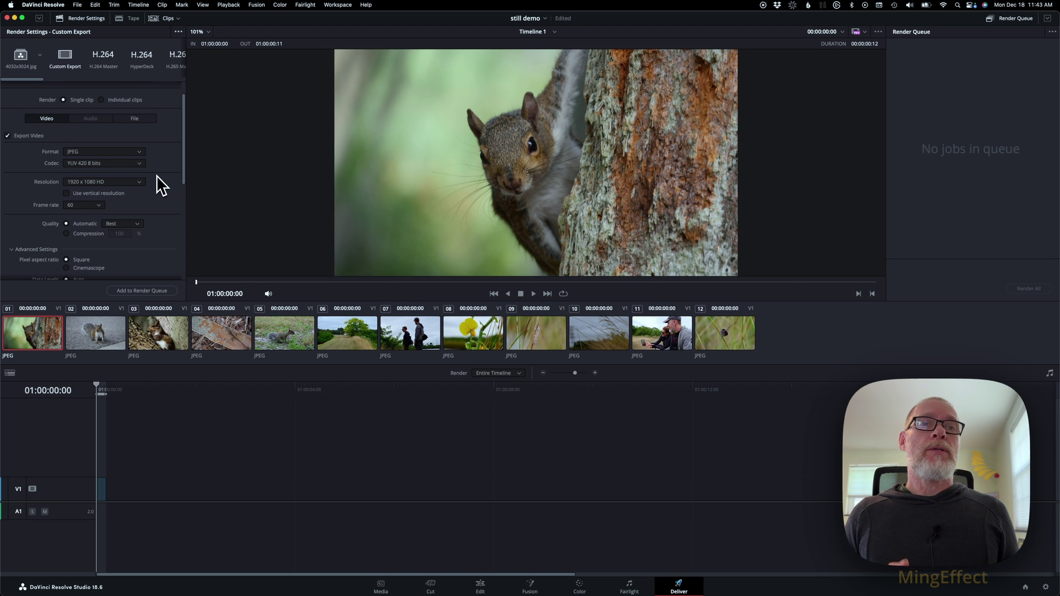
left_click(131, 182)
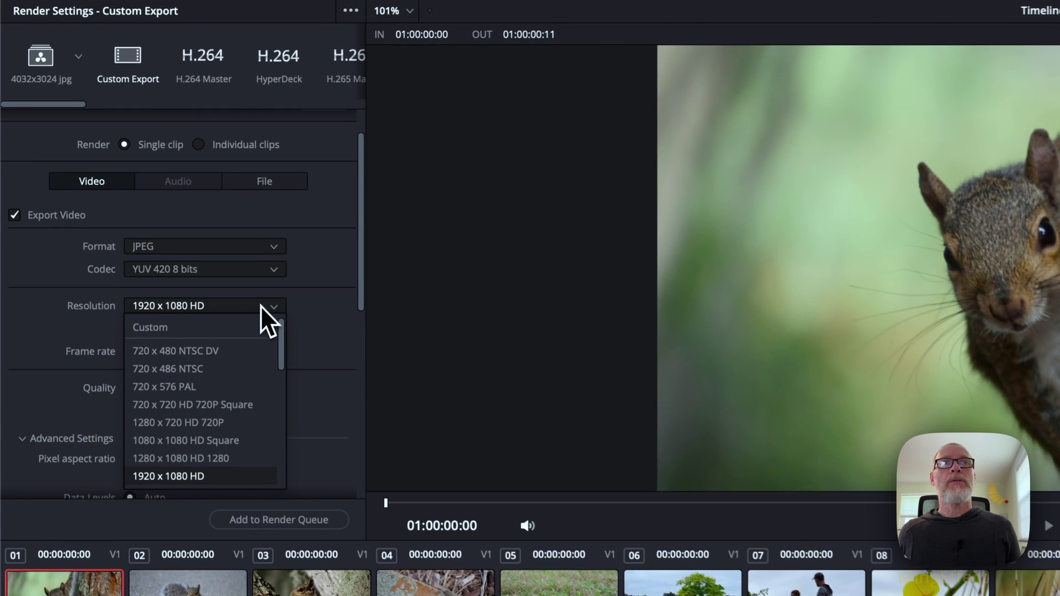
left_click(334, 299)
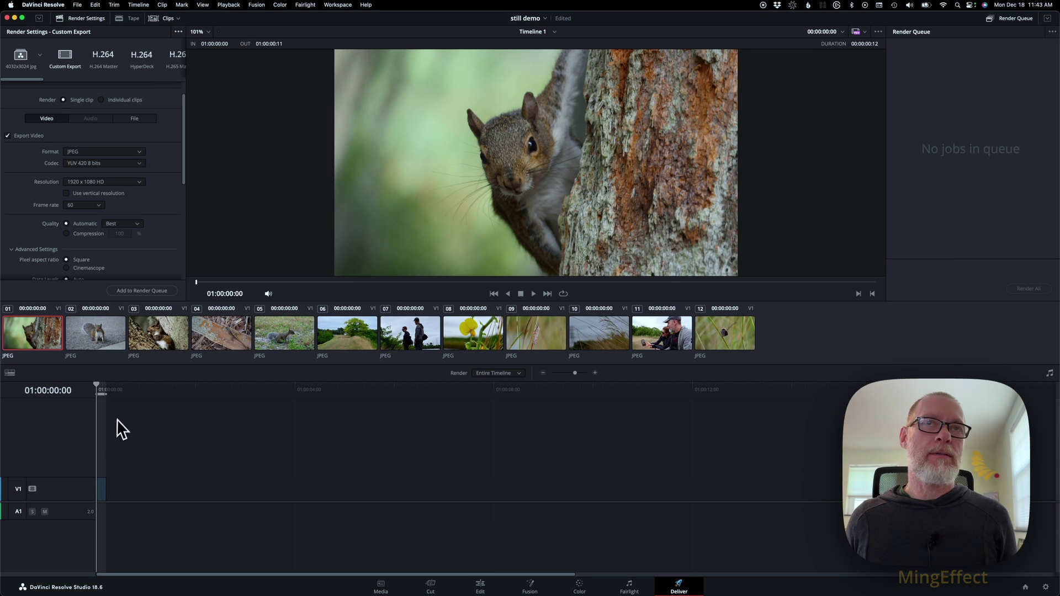
scroll(156, 246, "down", 3)
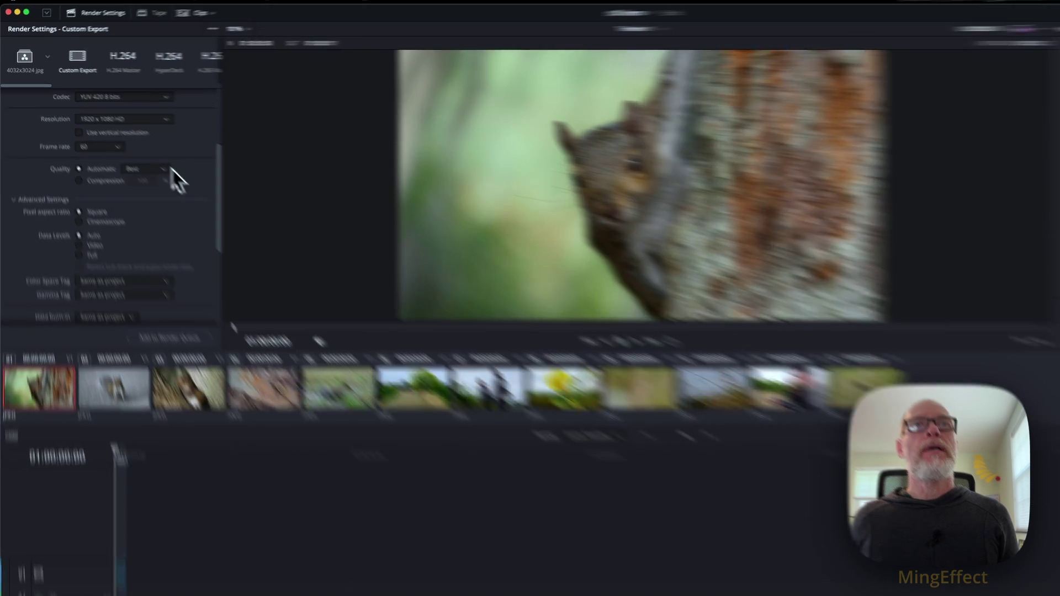
left_click(135, 148)
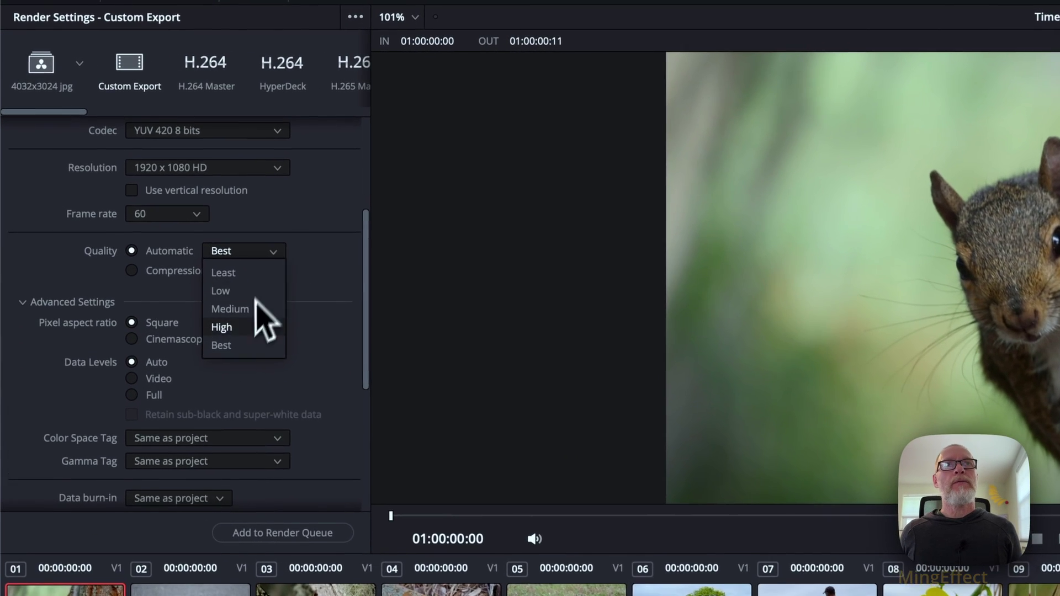
left_click(309, 237)
Check the remaining render settings and inspect the render range over the photo clips on the Deliver timeline
scroll(350, 270, "up", 4)
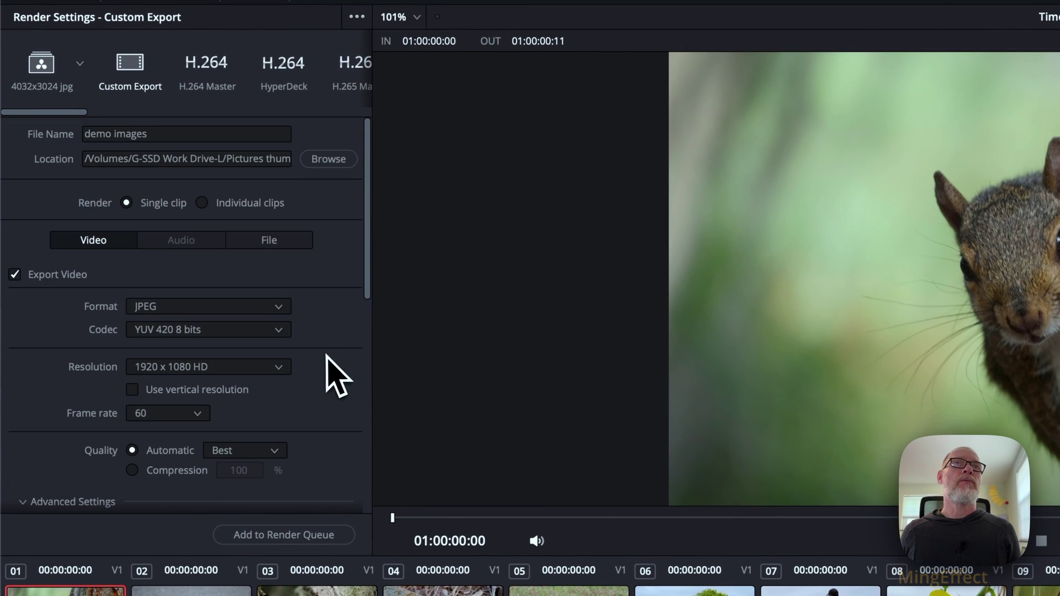
scroll(315, 395, "down", 4)
scroll(244, 312, "down", 4)
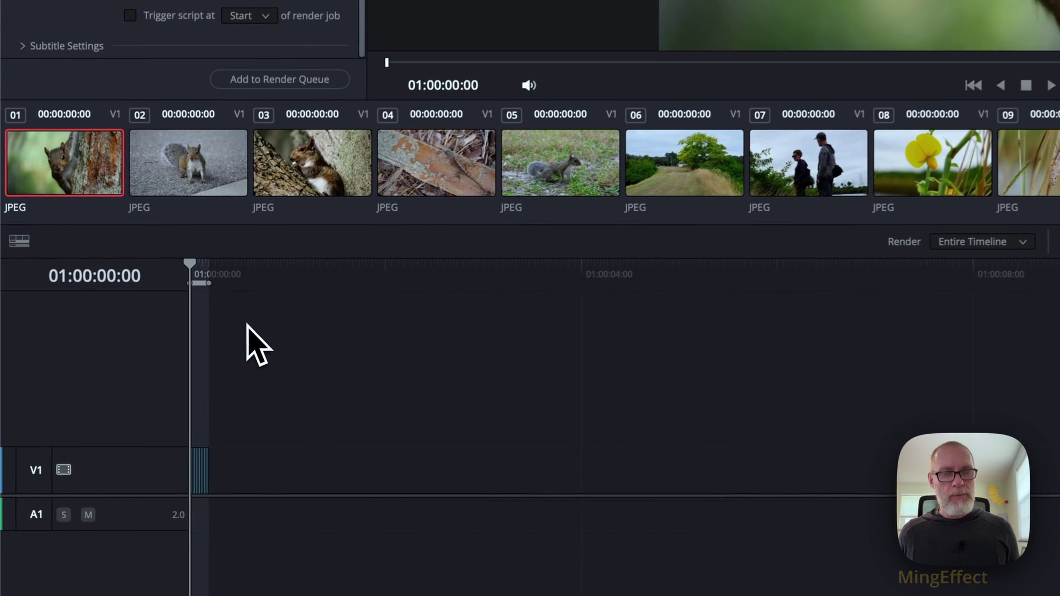
scroll(127, 423, "up", 5)
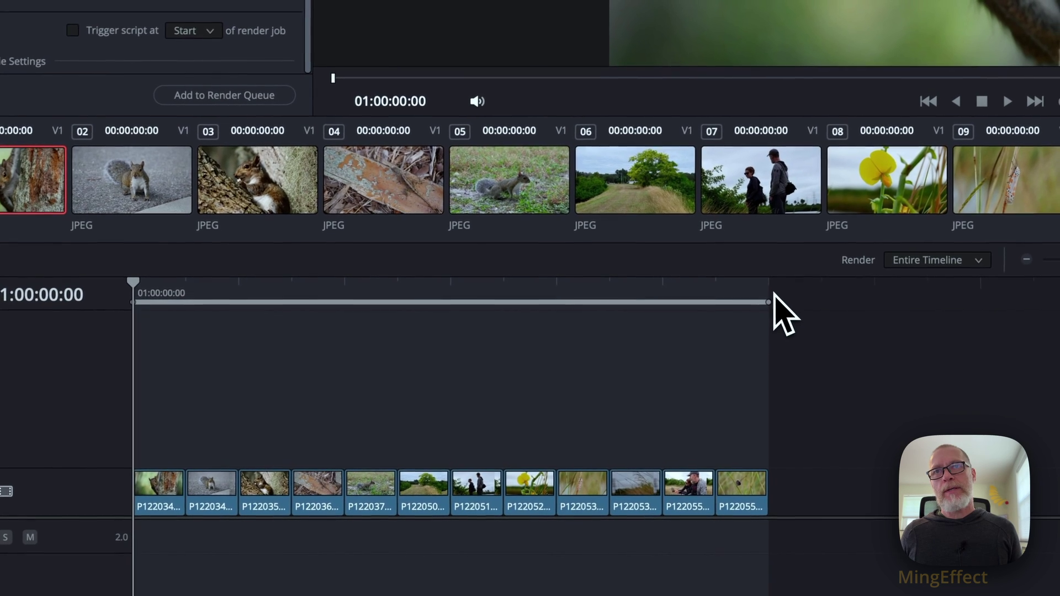
Mark the render in point at the fifth clip (01:00:00:04), and move it back to the first clip's frame
left_click_drag(767, 301, 59, 305)
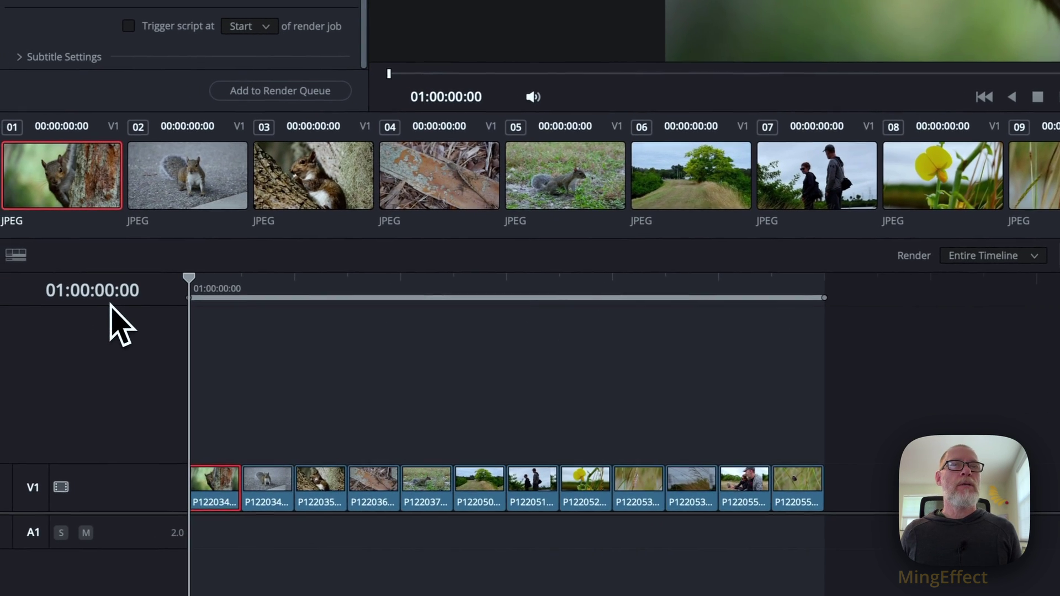
left_click_drag(119, 326, 385, 303)
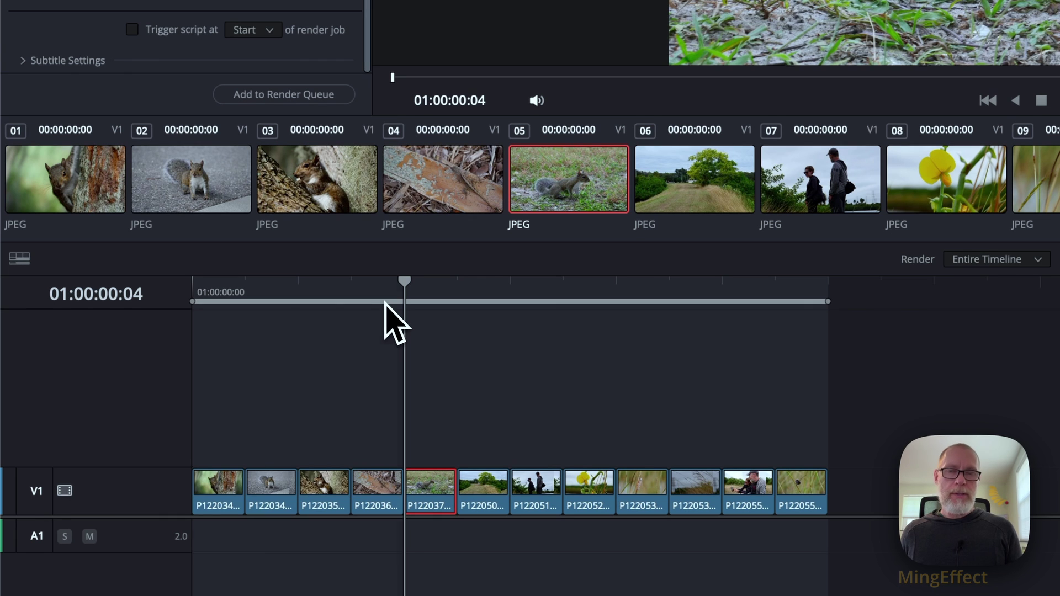
key("i")
key("Left")
key("Left")
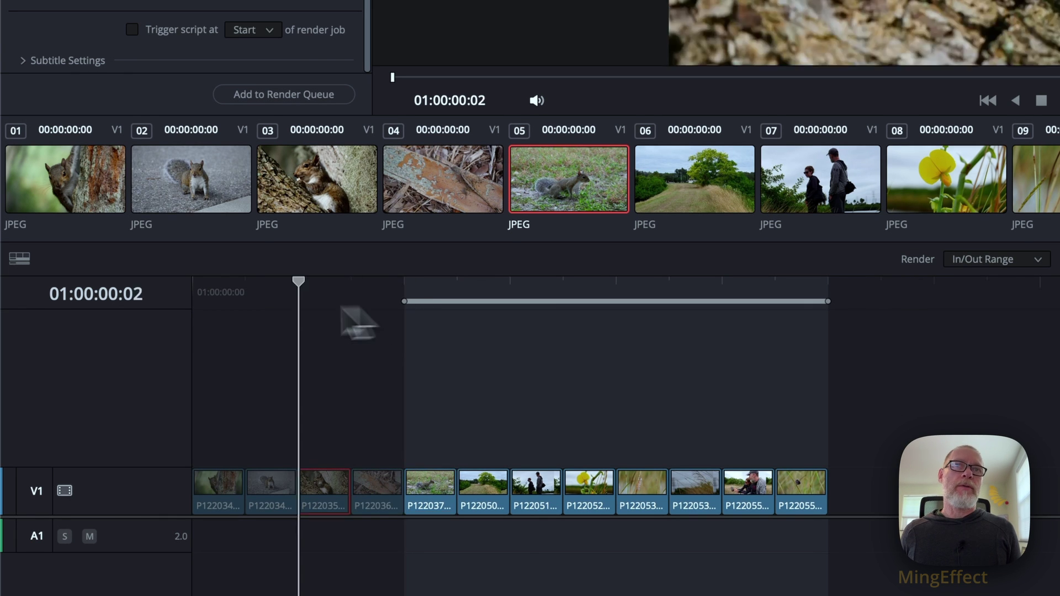
left_click_drag(342, 312, 180, 320)
key("i")
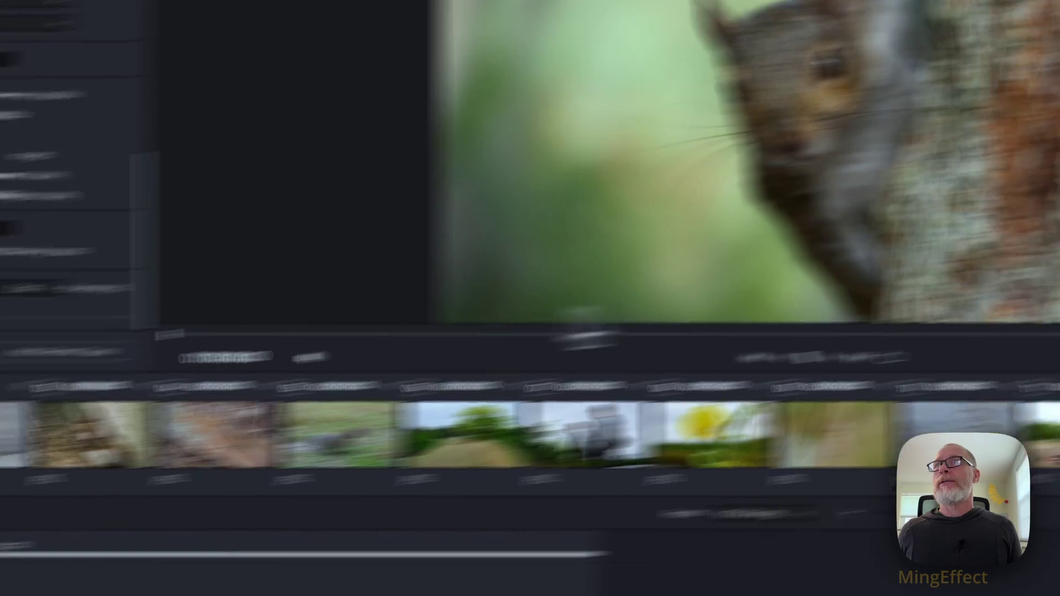
Add the photo timeline to the render queue and render all jobs
left_click(60, 351)
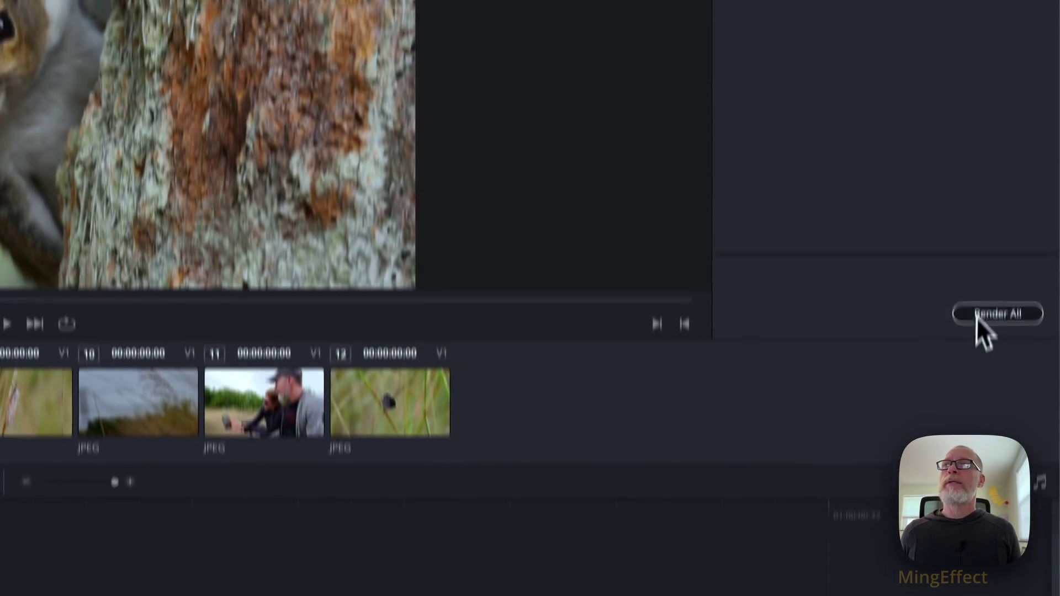
left_click(977, 316)
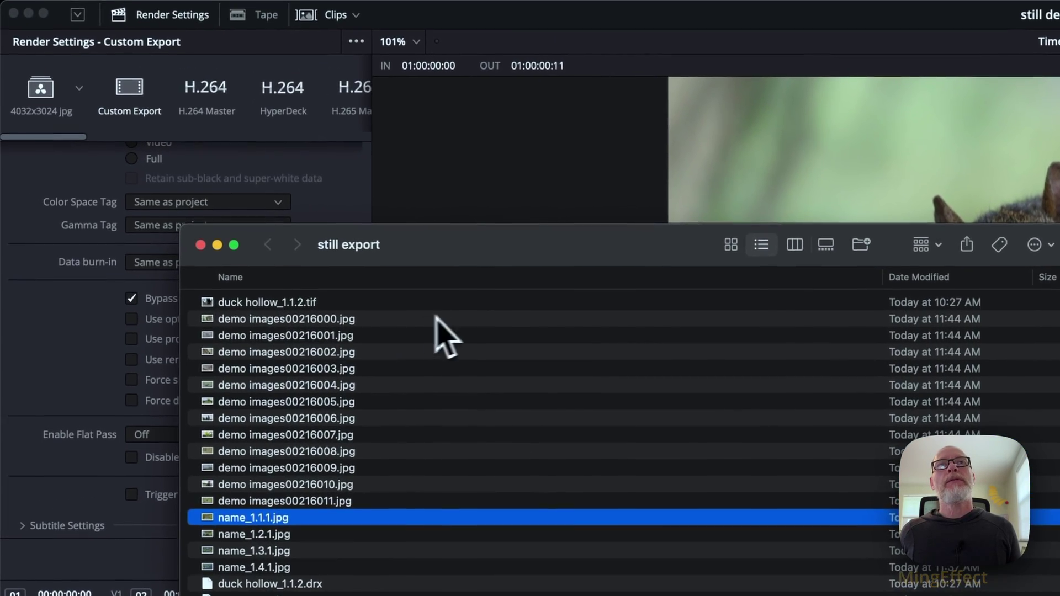
In Finder's still export folder, preview the rendered photos starting with demo images00216000.jpg, and close the folder window
left_click(391, 184)
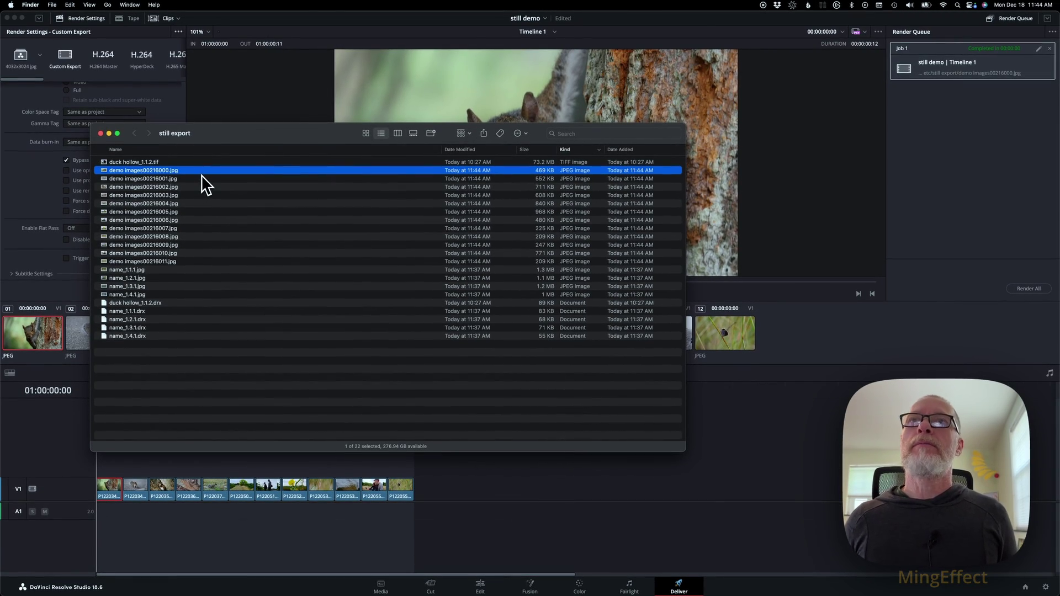
key("space")
key("Down")
key("Down")
key("Down")
key("Down")
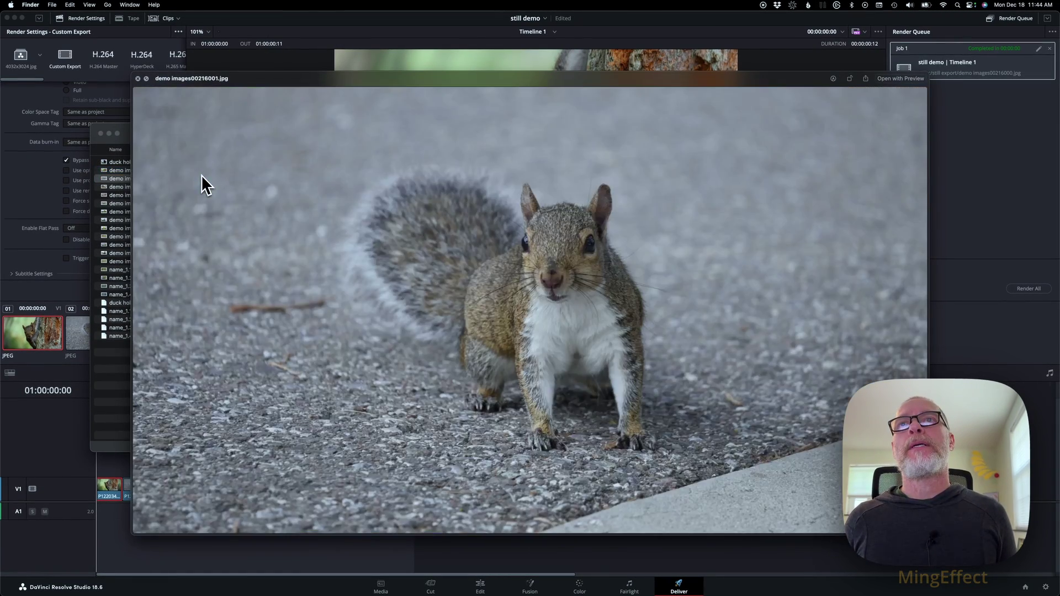
key("Down")
key("Down")
key("Up")
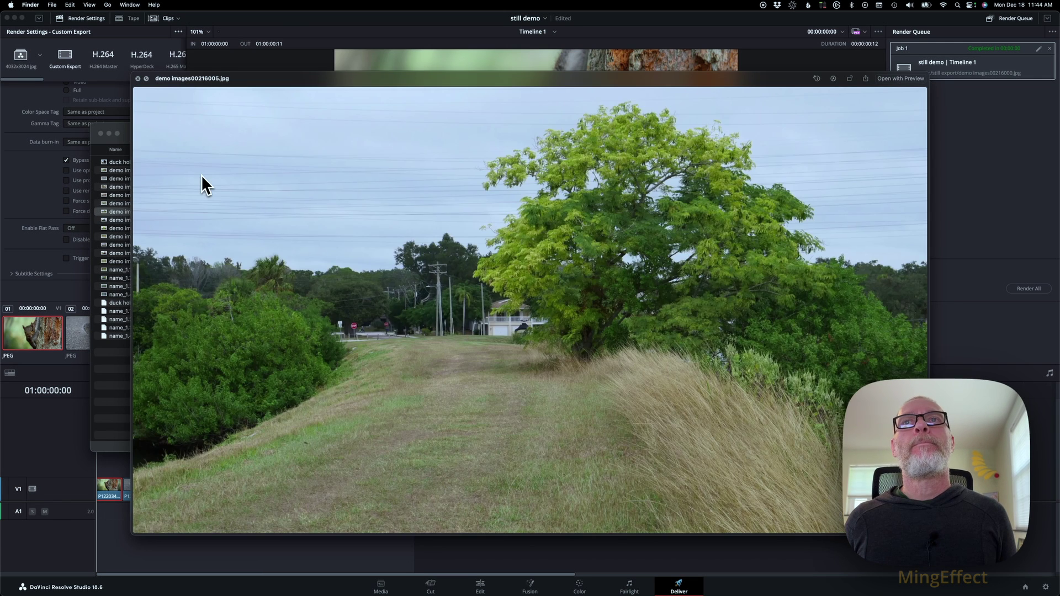
key("Up")
key("space")
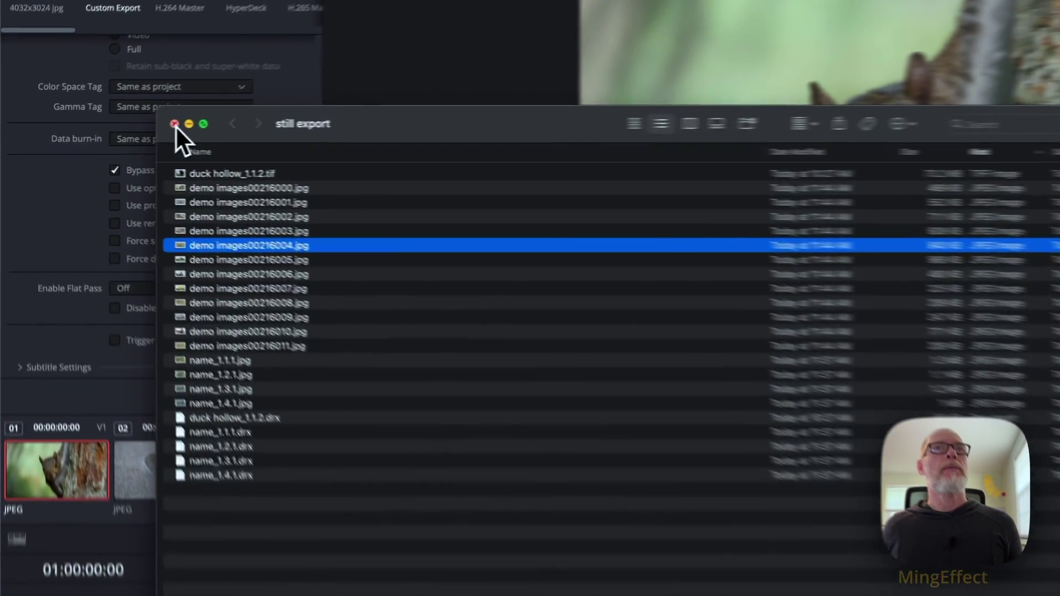
left_click(100, 133)
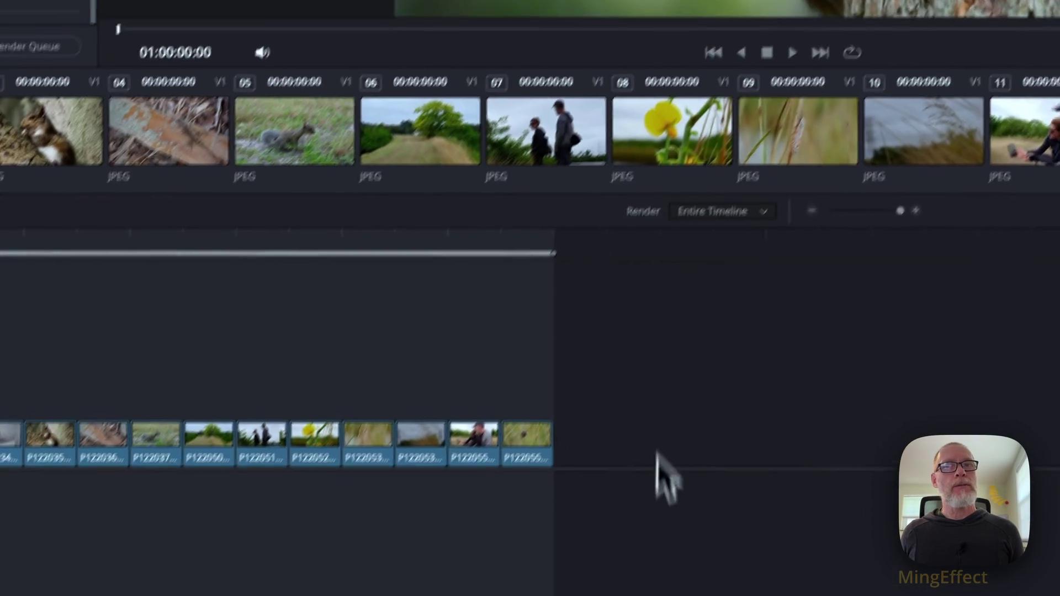
Return to the Edit page to view the photo timeline, and switch to the Color page
left_click(778, 574)
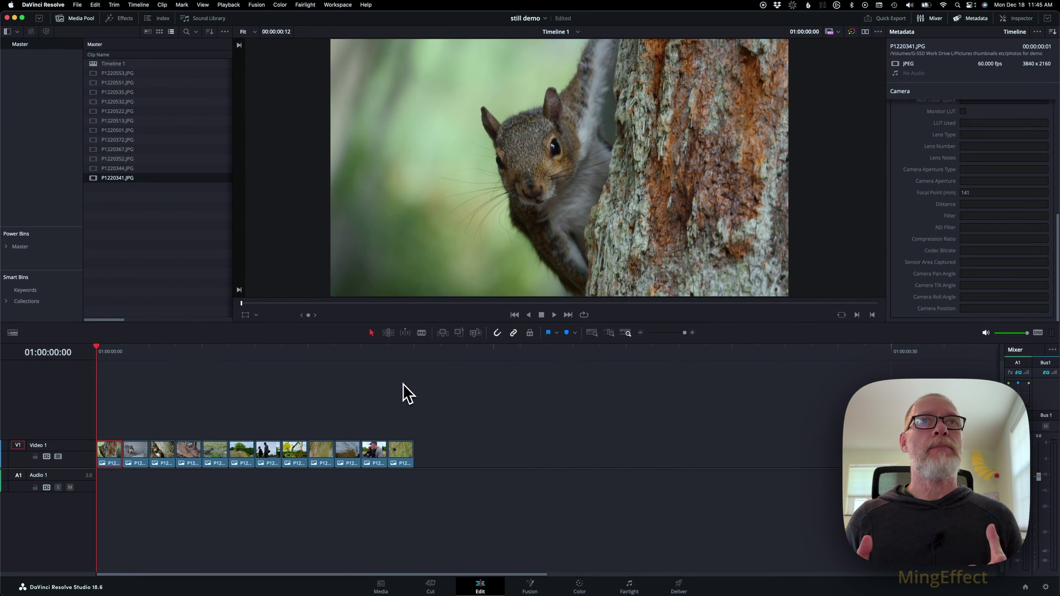
key("shift+6")
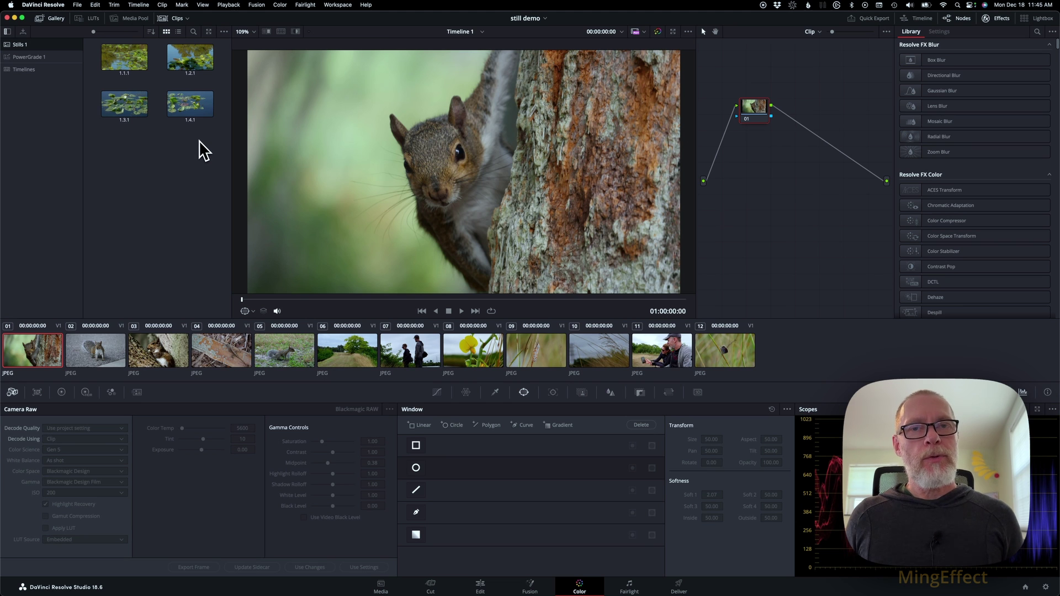